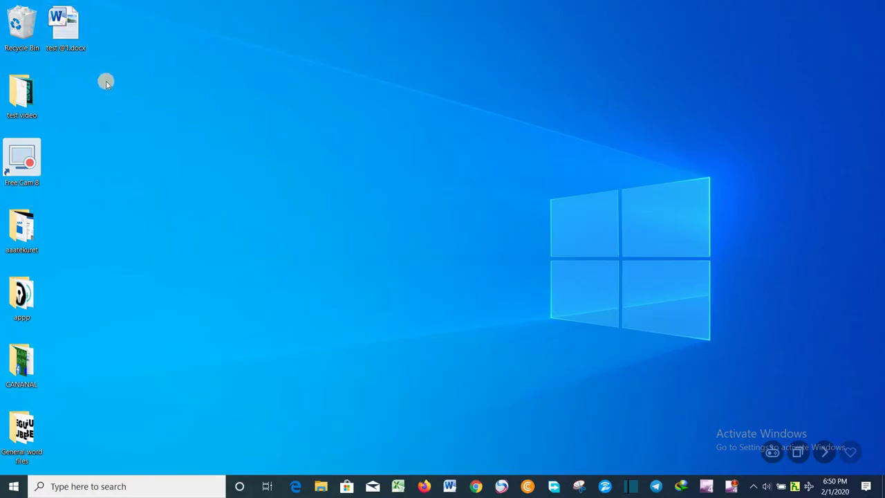
Open test @1.docx and close Document Recovery, keeping the recovered files to view later
click(66, 47)
double_click(67, 32)
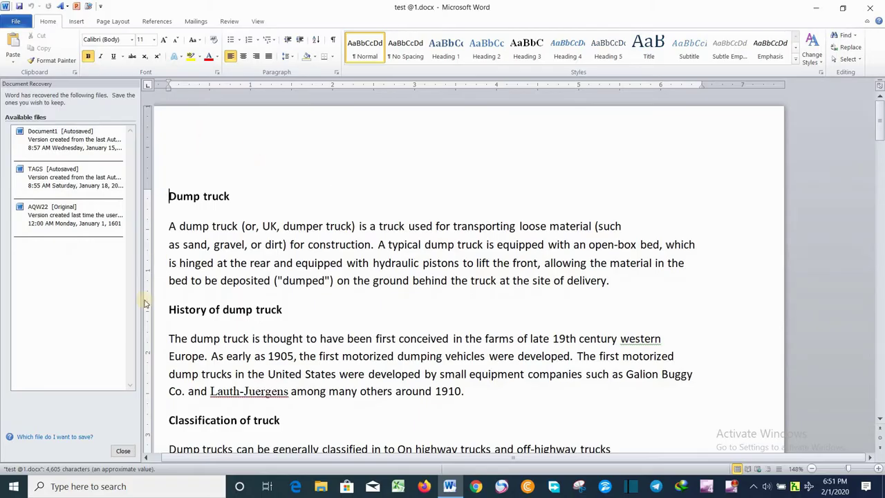
click(123, 451)
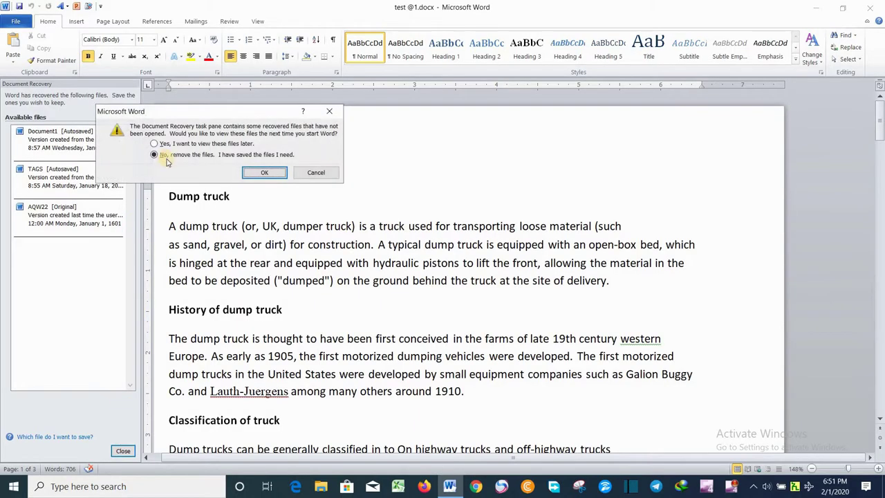
click(154, 144)
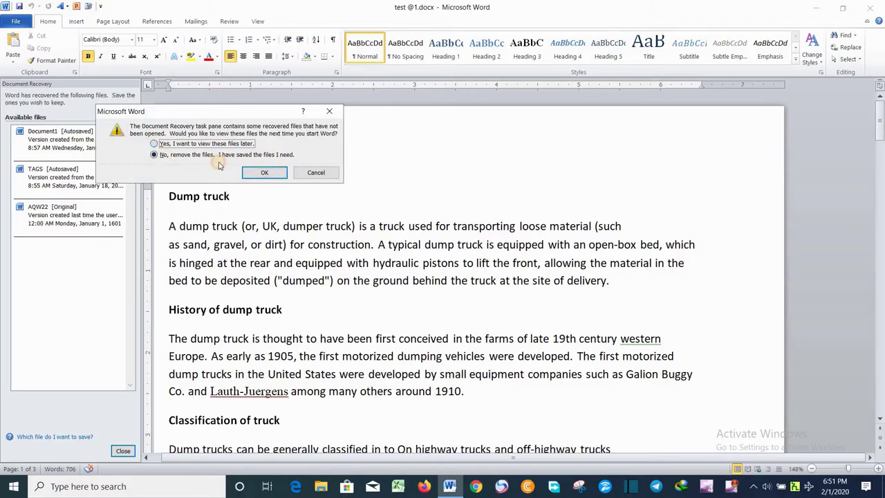
click(264, 172)
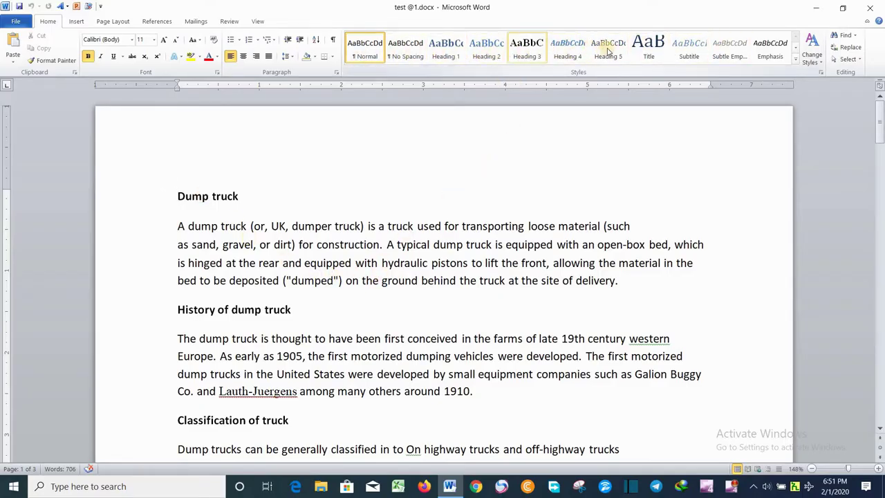
Make Dump truck, History of dump truck, Classification of truck and Rear-Dump Heading 1
click(178, 197)
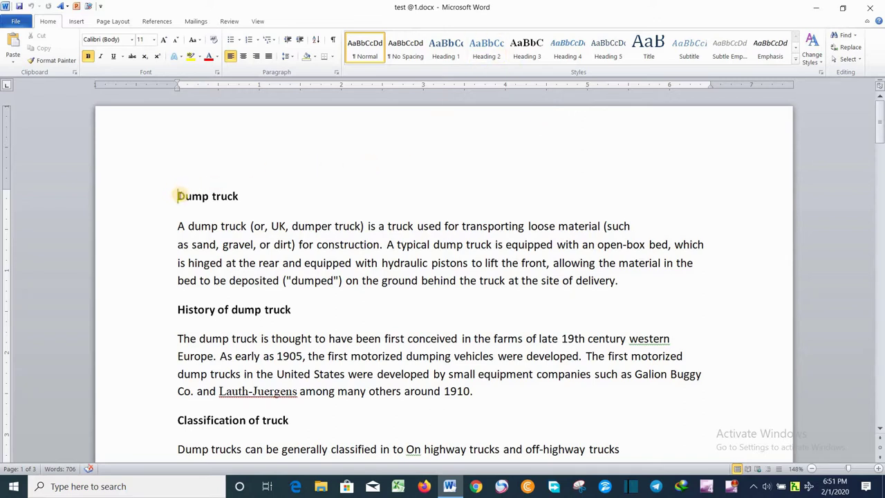
drag(177, 197, 242, 194)
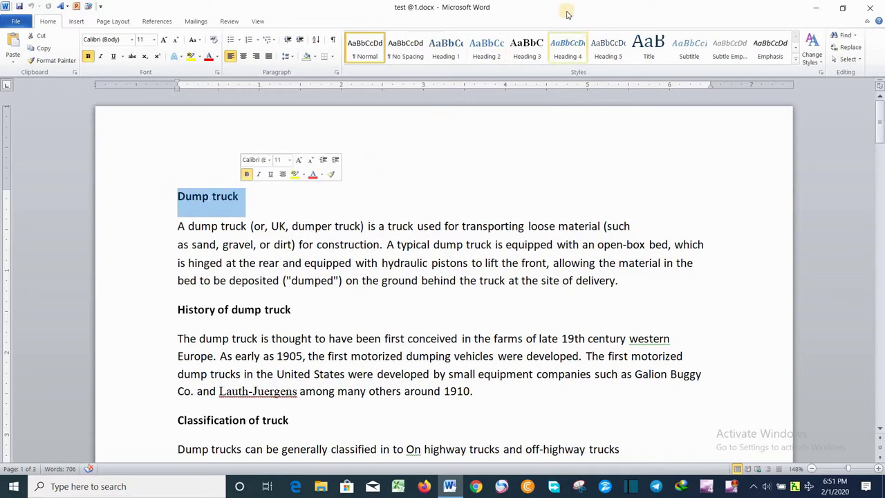
click(446, 50)
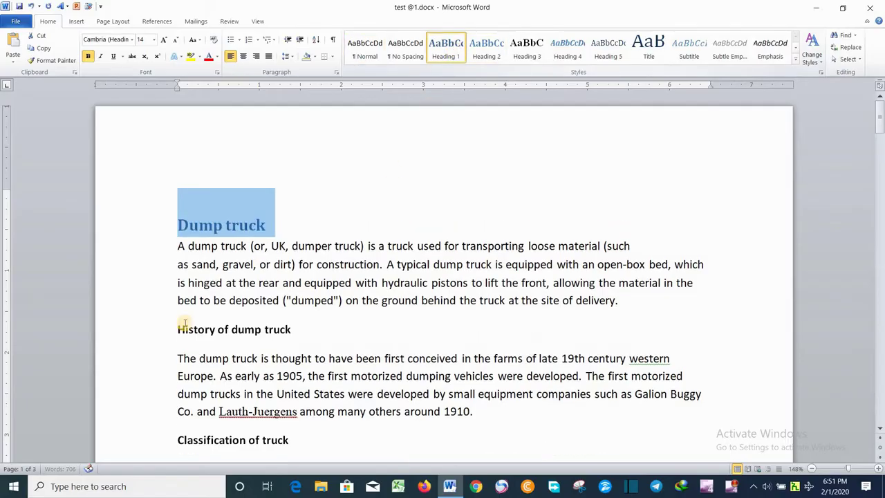
drag(175, 329, 307, 330)
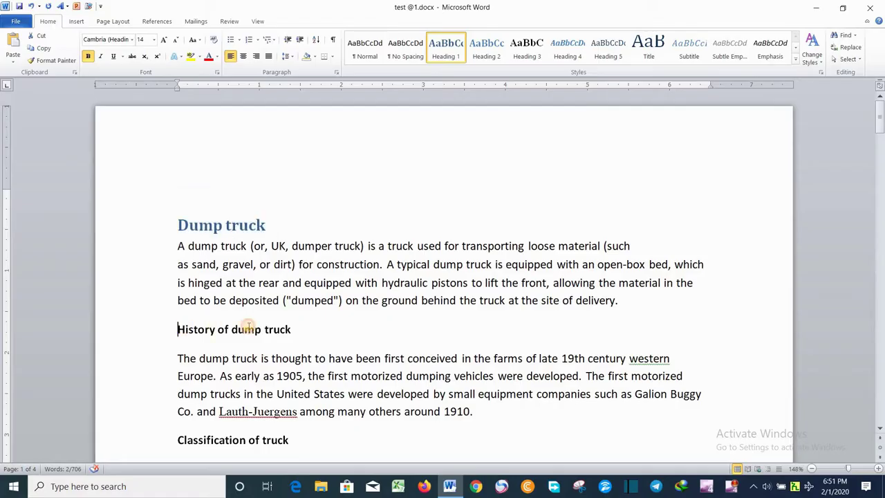
click(446, 49)
scroll(429, 128, down, 3)
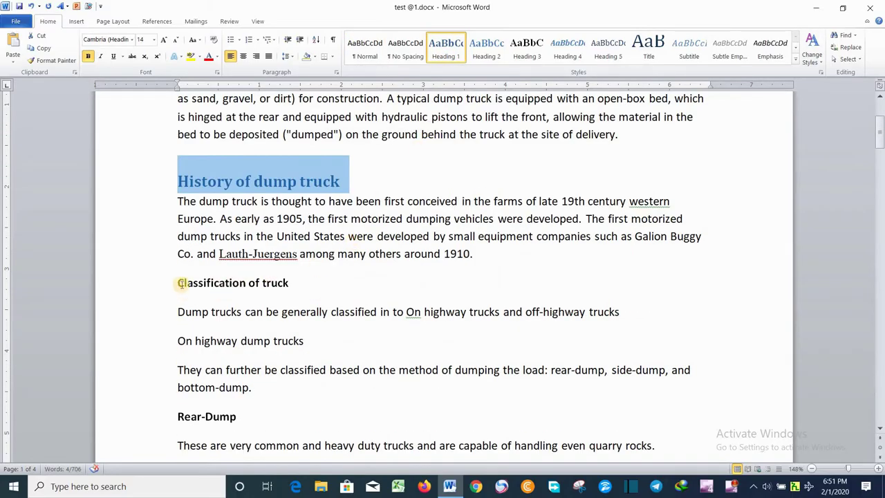
drag(181, 283, 296, 284)
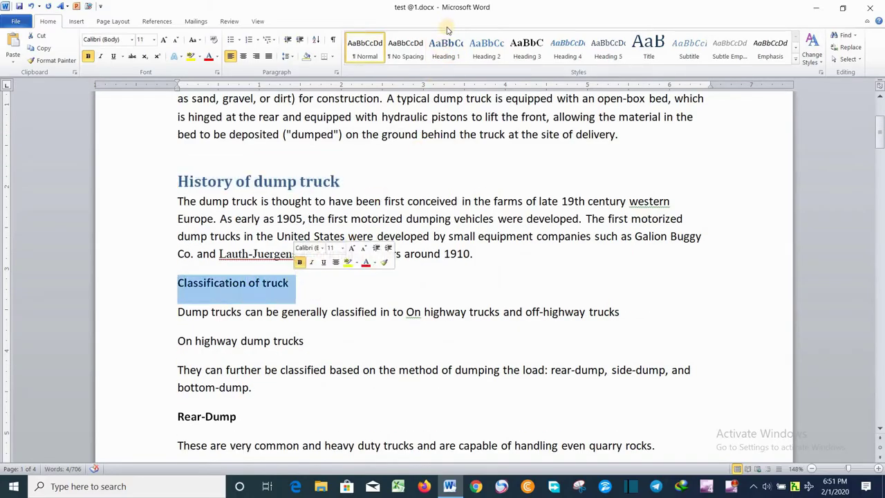
click(446, 50)
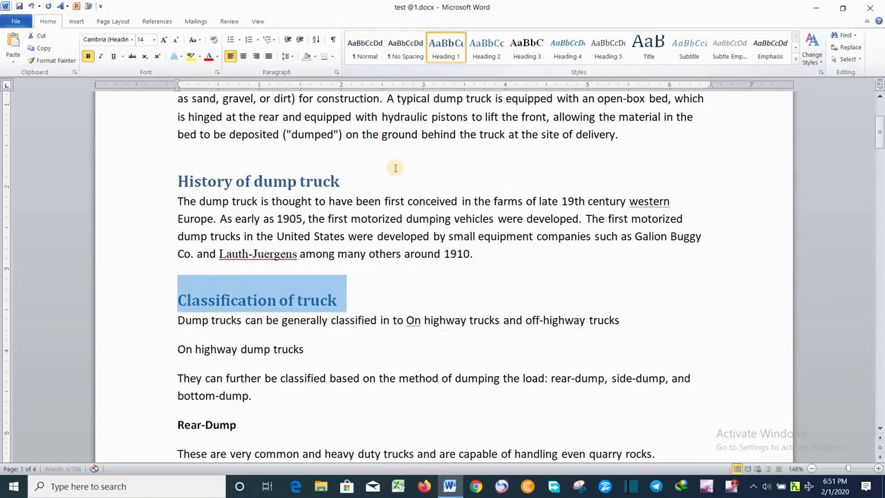
scroll(211, 204, down, 3)
drag(178, 258, 243, 259)
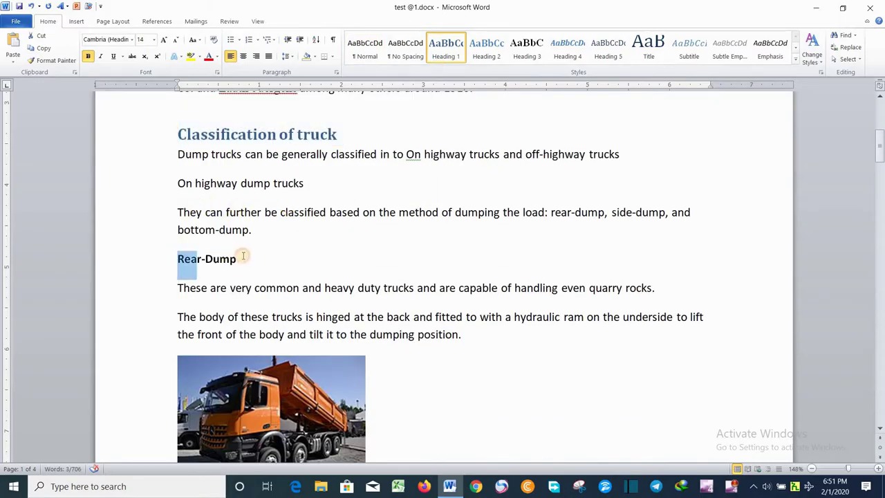
click(365, 48)
click(457, 51)
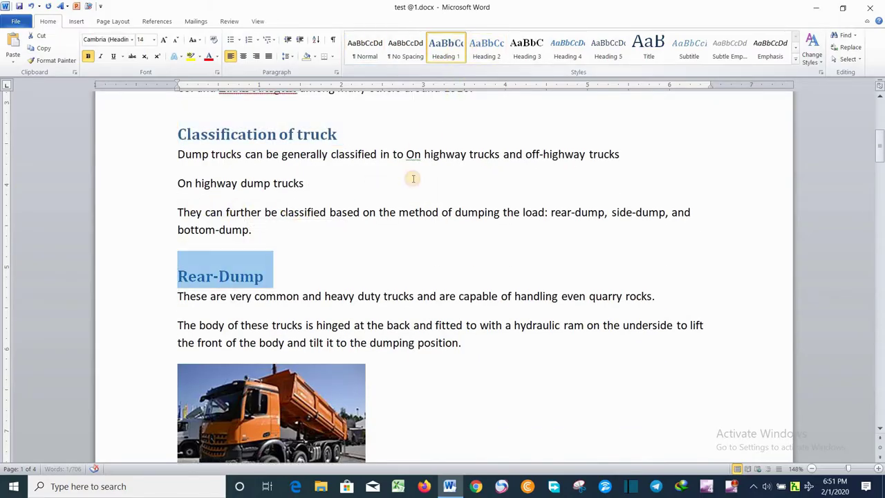
Make Off-highway dump trucks, Haul truck and Articulated hauler Heading 1
scroll(404, 184, down, 3)
scroll(270, 282, down, 3)
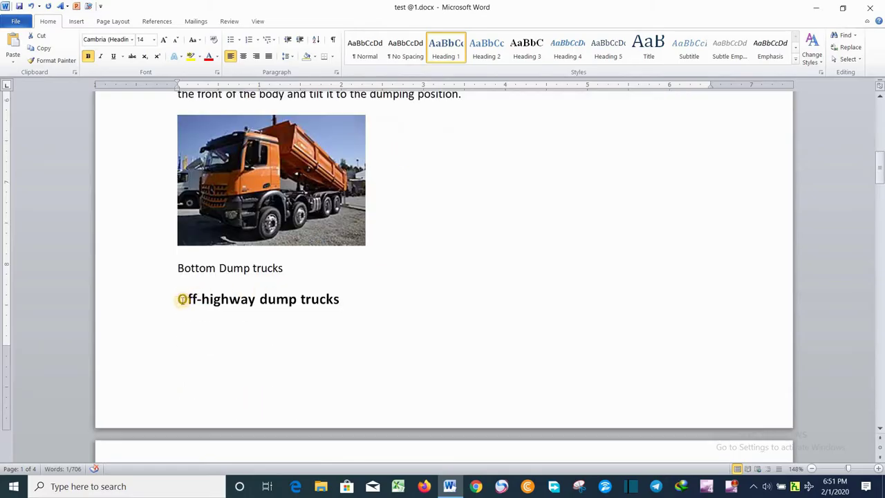
drag(174, 299, 346, 299)
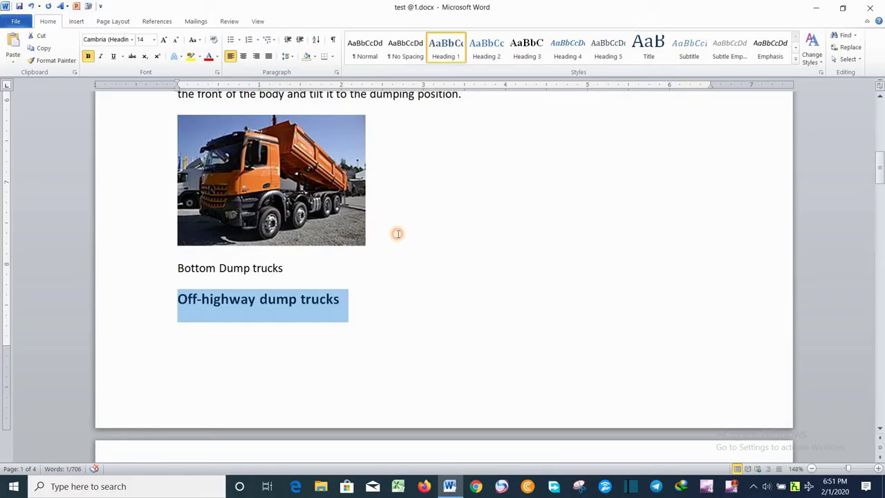
click(457, 49)
scroll(520, 232, down, 3)
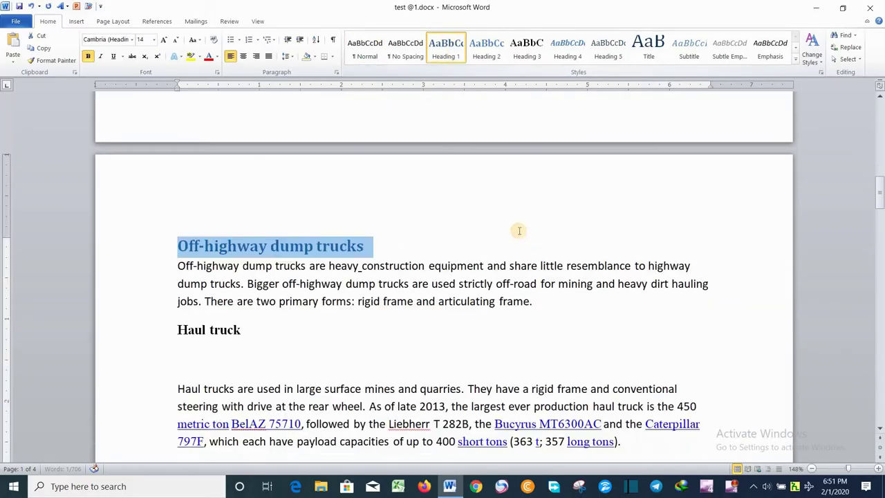
scroll(415, 208, down, 3)
drag(178, 165, 272, 165)
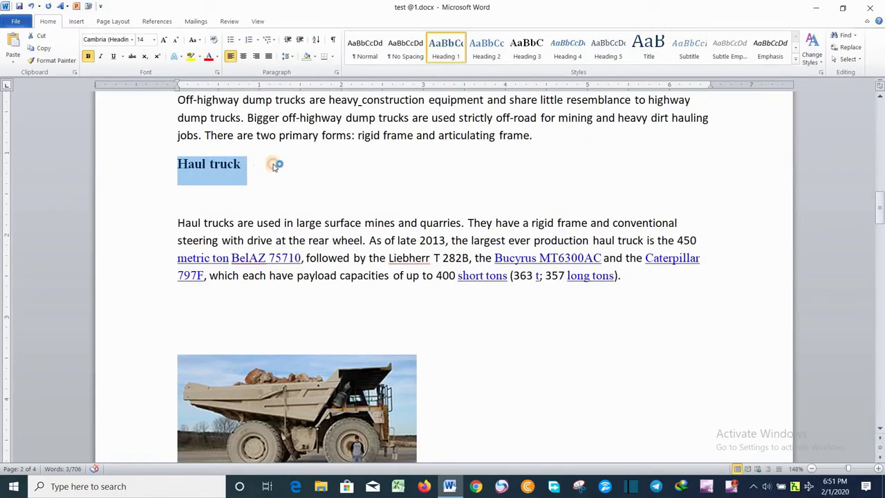
click(440, 51)
scroll(381, 191, down, 3)
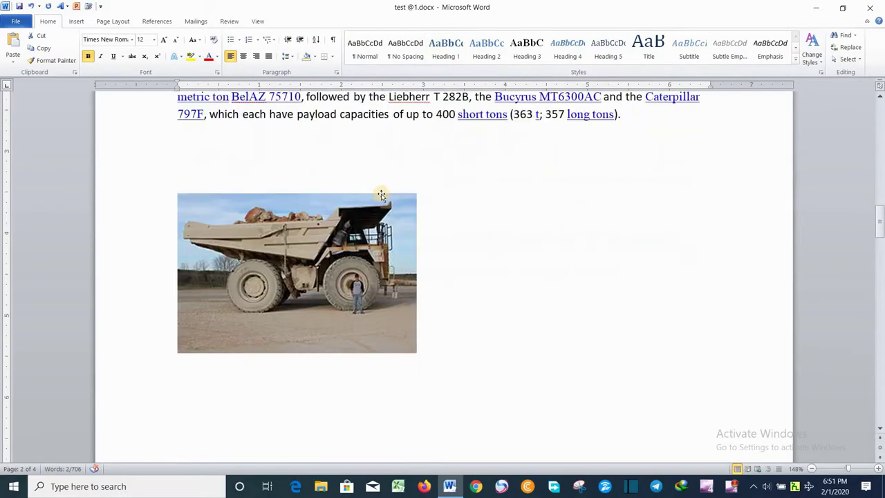
scroll(380, 195, down, 3)
scroll(381, 195, down, 3)
drag(178, 169, 318, 178)
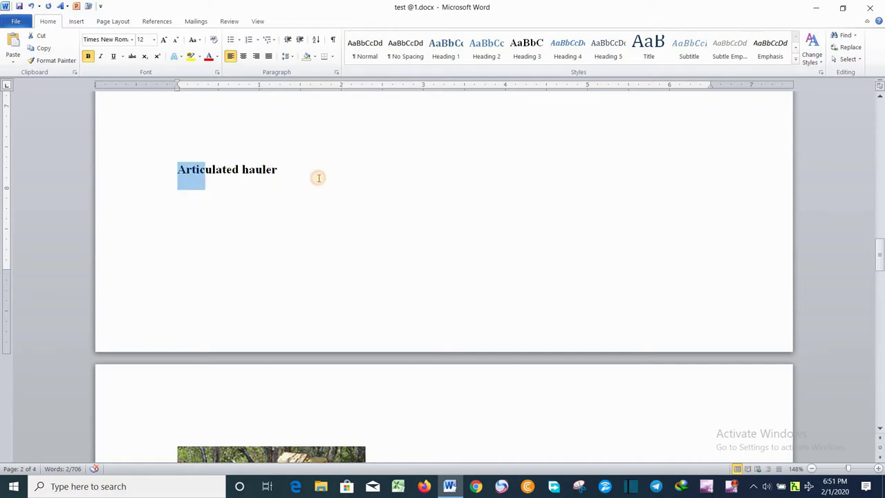
click(446, 48)
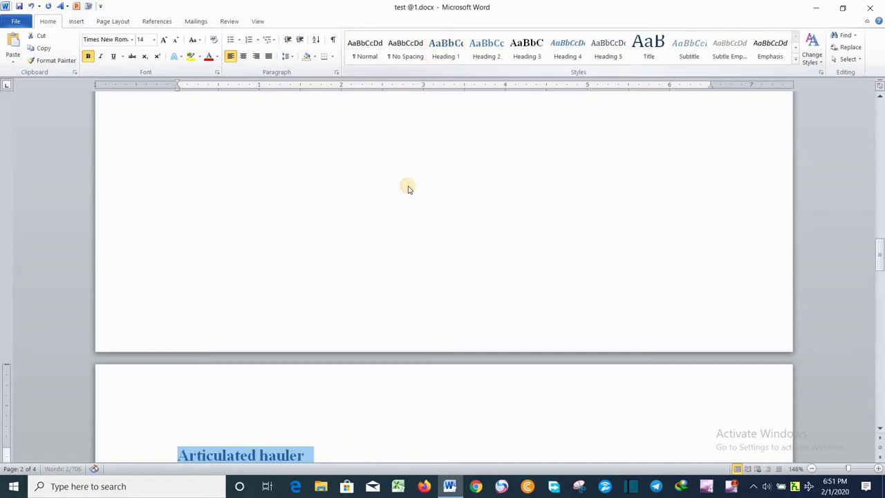
Make Dangers Collisions Heading 2, and Tipping and Back-up accidents Heading 1
scroll(407, 186, down, 3)
scroll(407, 187, down, 3)
scroll(361, 206, down, 3)
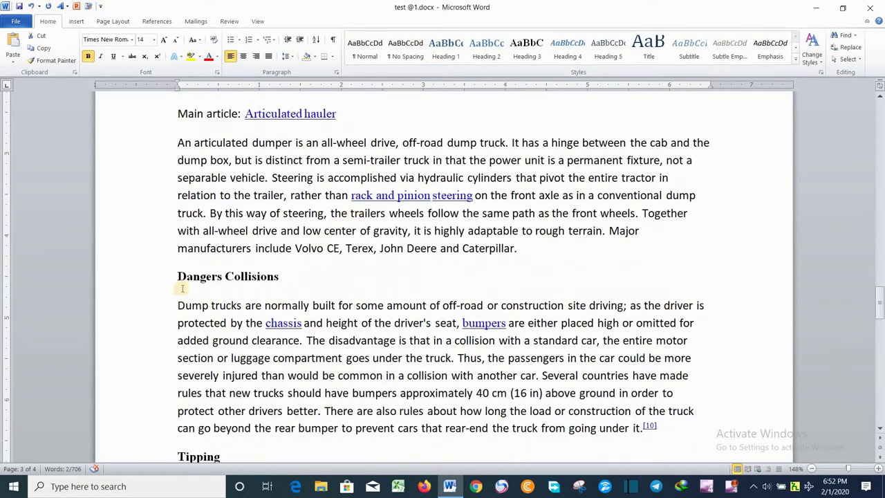
drag(178, 280, 304, 277)
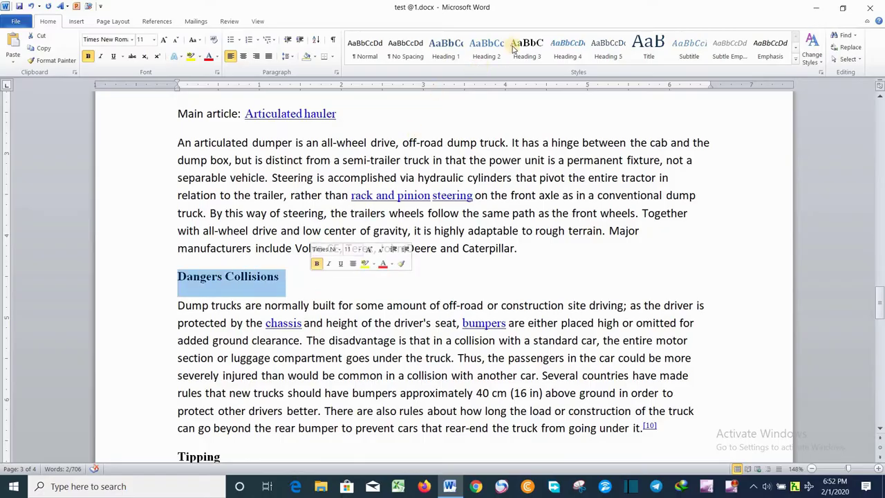
click(487, 47)
scroll(431, 181, down, 2)
scroll(346, 208, down, 2)
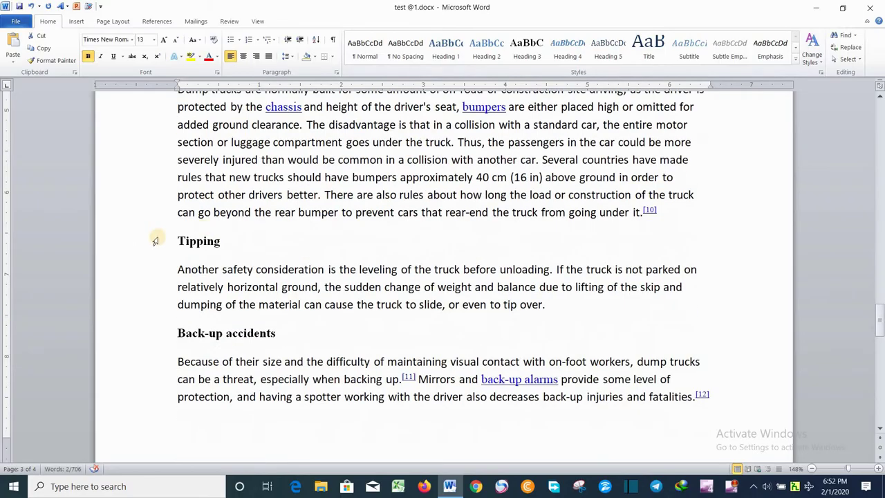
drag(173, 238, 253, 237)
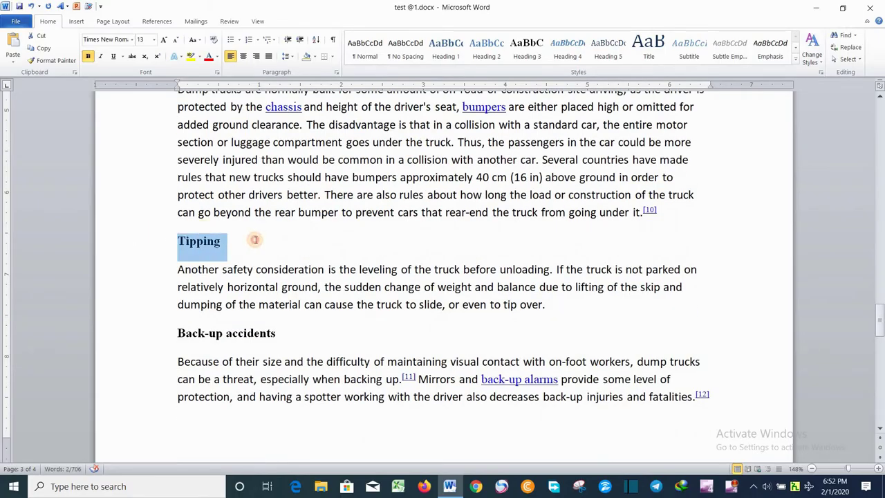
click(449, 50)
scroll(387, 205, down, 3)
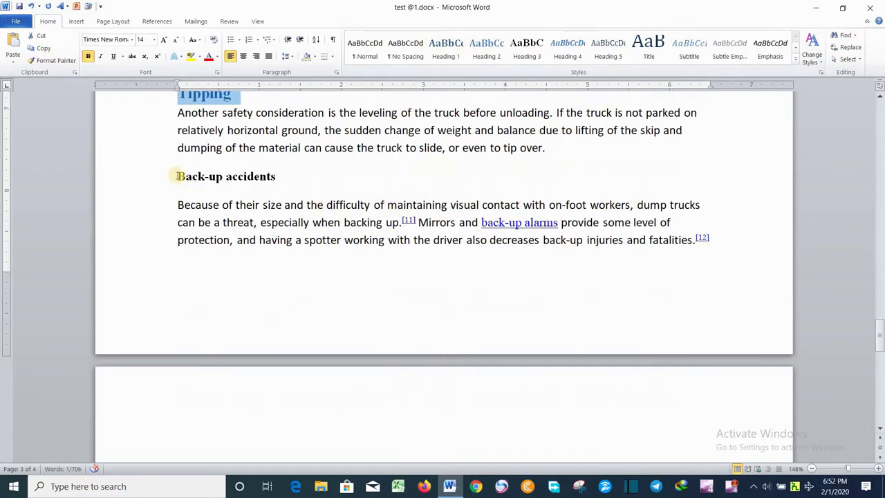
drag(177, 177, 305, 180)
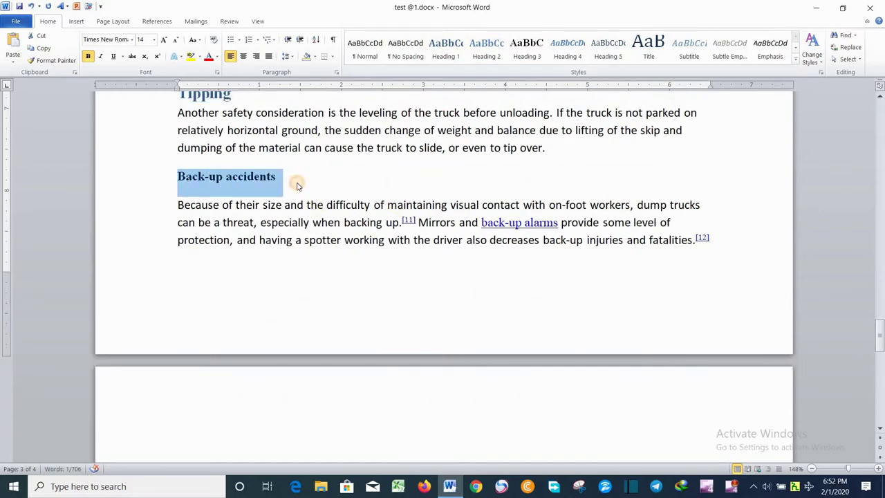
click(448, 46)
scroll(424, 180, up, 4)
scroll(424, 183, up, 5)
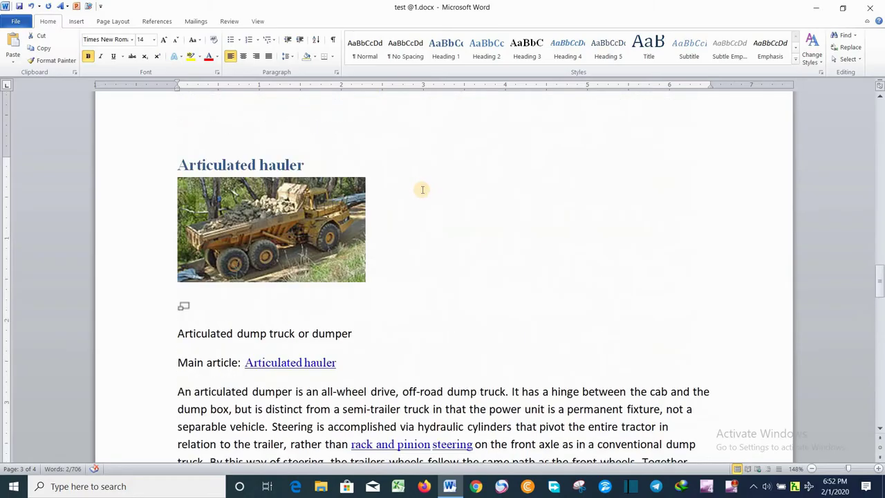
scroll(422, 190, down, 2)
scroll(422, 190, up, 10)
scroll(421, 188, up, 5)
Select text formatted like the opening Dump truck sentence and apply Heading 4 to it
scroll(422, 188, up, 5)
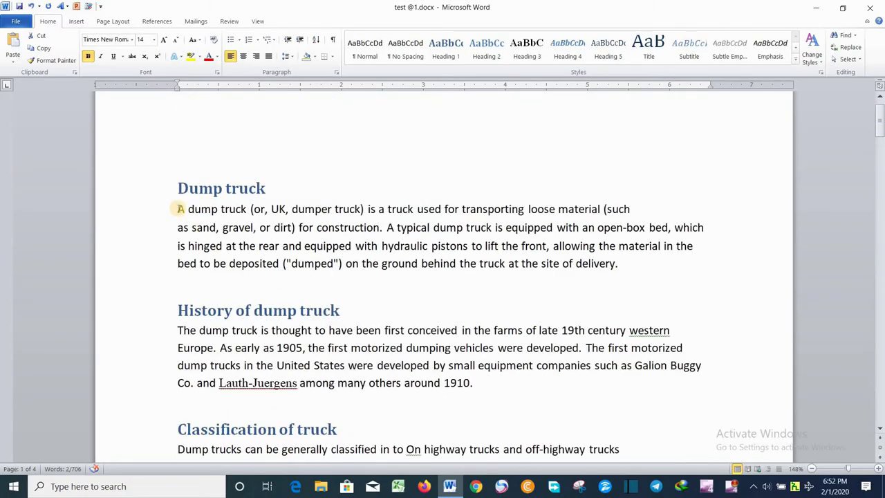
drag(180, 209, 360, 231)
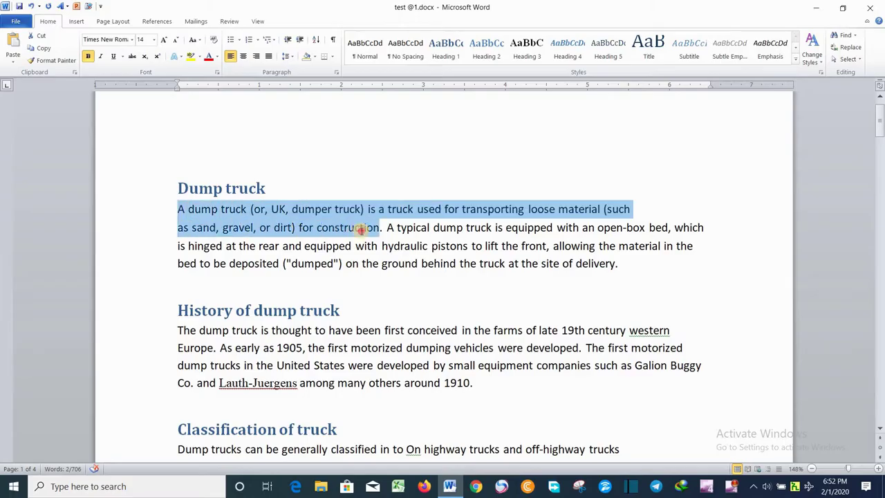
drag(360, 230, 362, 230)
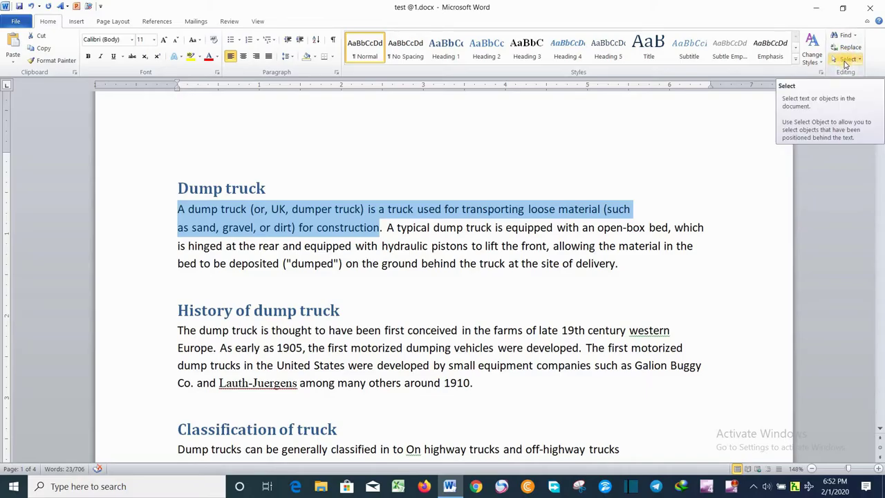
click(848, 62)
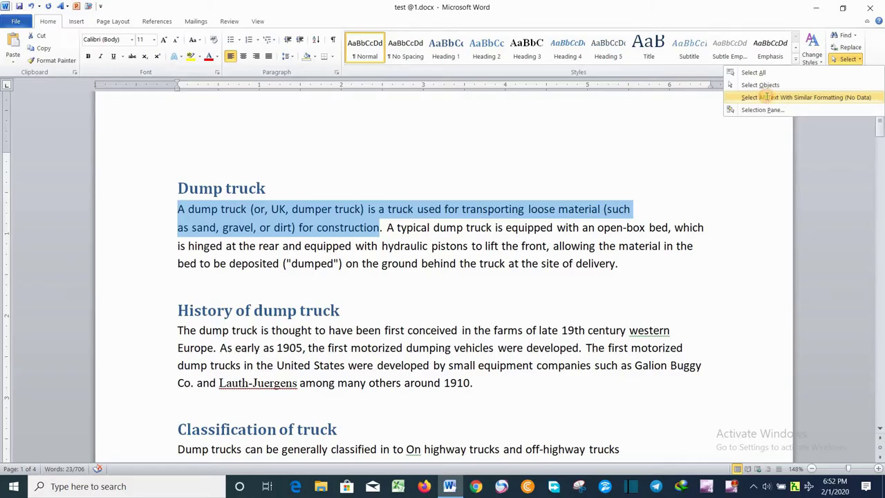
click(766, 97)
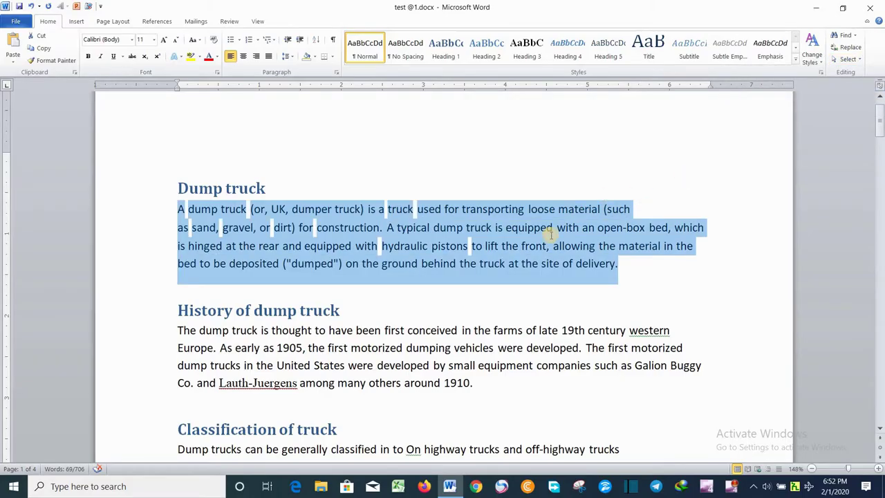
scroll(551, 235, down, 2)
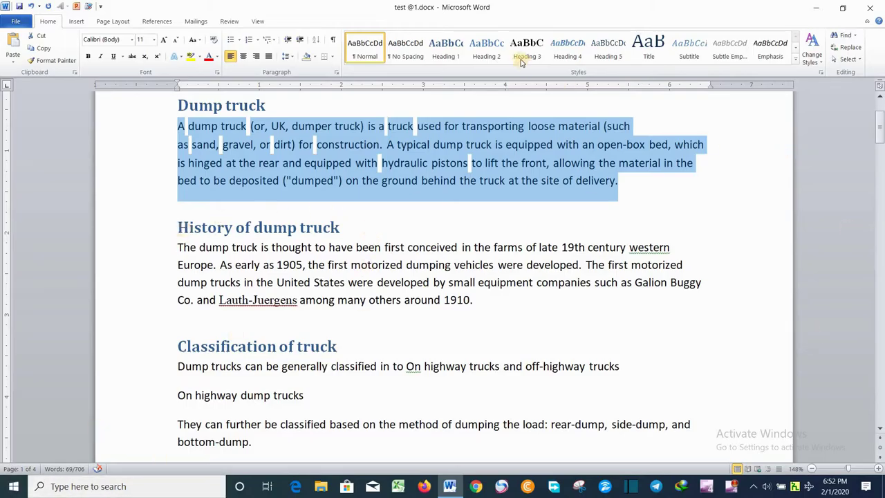
click(567, 49)
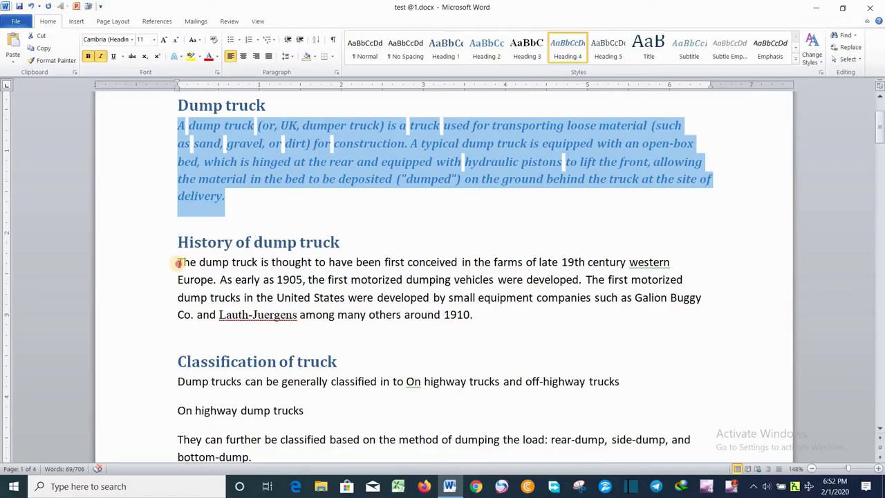
drag(178, 262, 311, 298)
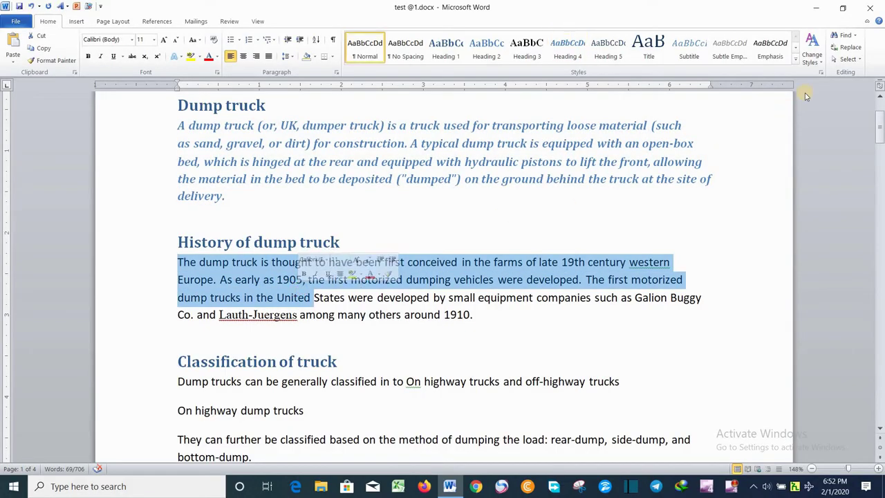
Select all body text matching the History paragraph's formatting and scroll through to check it
click(845, 60)
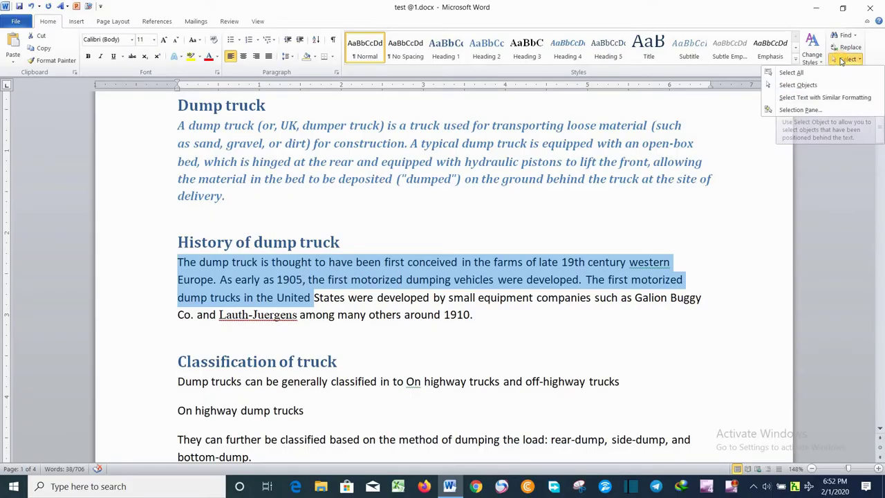
click(805, 99)
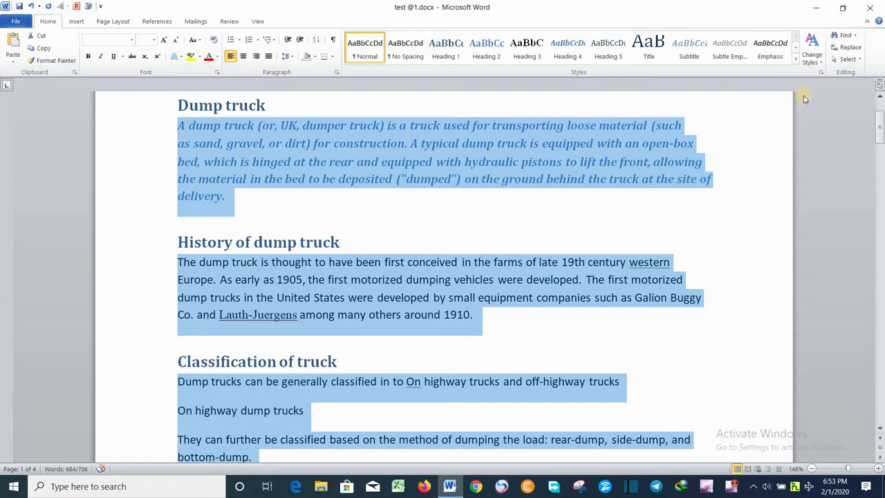
scroll(566, 208, down, 3)
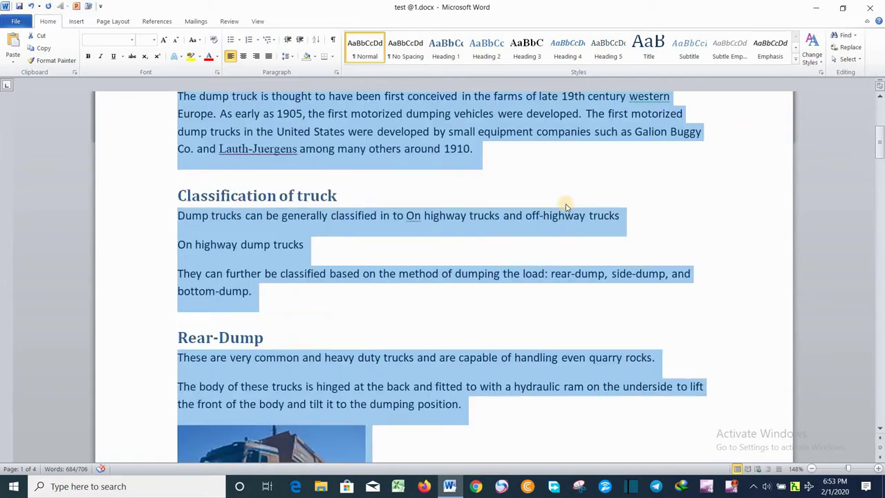
scroll(566, 208, down, 4)
scroll(565, 207, down, 4)
scroll(565, 209, down, 5)
scroll(565, 208, down, 4)
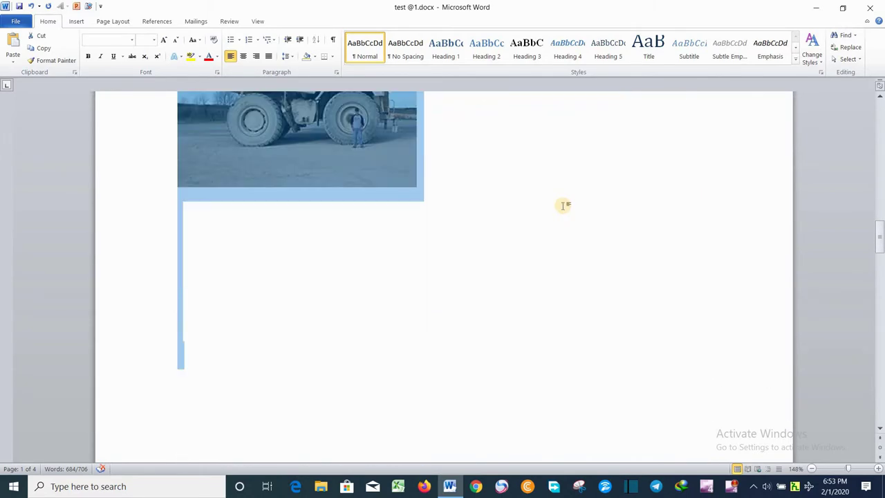
scroll(564, 208, down, 4)
scroll(565, 209, down, 4)
scroll(565, 208, down, 4)
scroll(565, 208, down, 4)
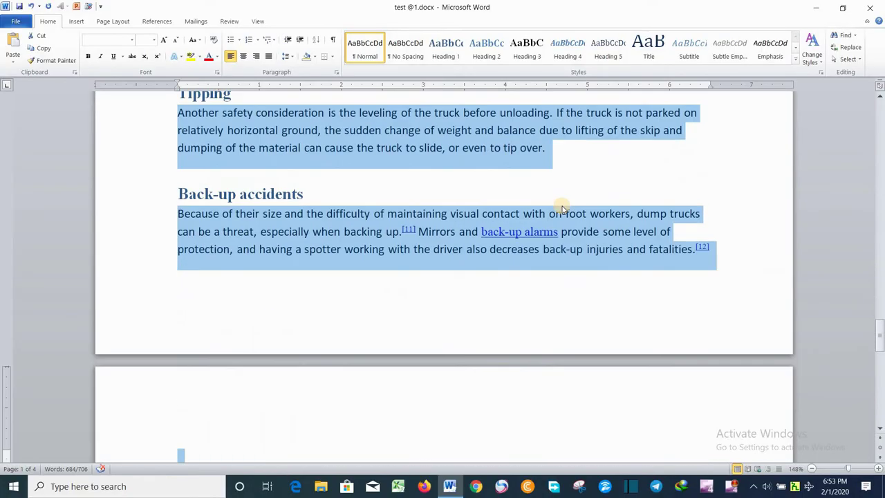
scroll(564, 209, down, 4)
scroll(564, 208, up, 5)
scroll(562, 208, up, 5)
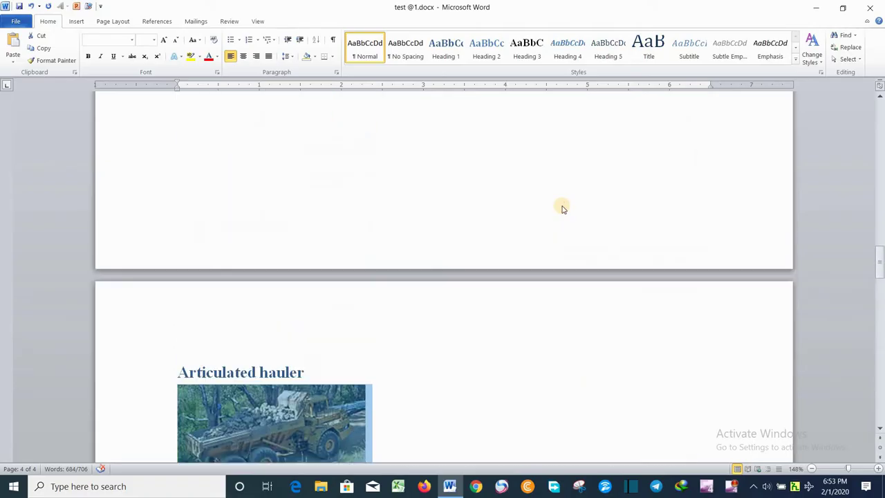
scroll(563, 208, up, 3)
scroll(562, 208, up, 5)
scroll(562, 207, up, 3)
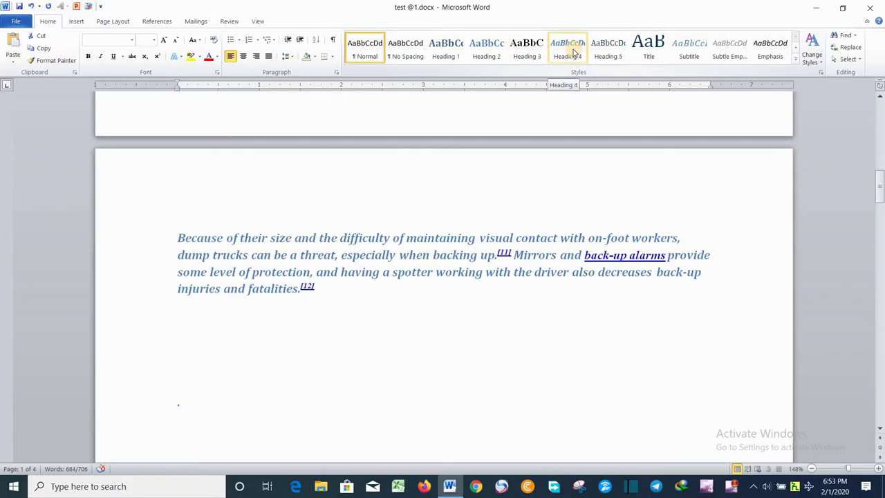
Apply Heading 4 to all the selected body paragraphs
click(573, 52)
scroll(542, 238, up, 5)
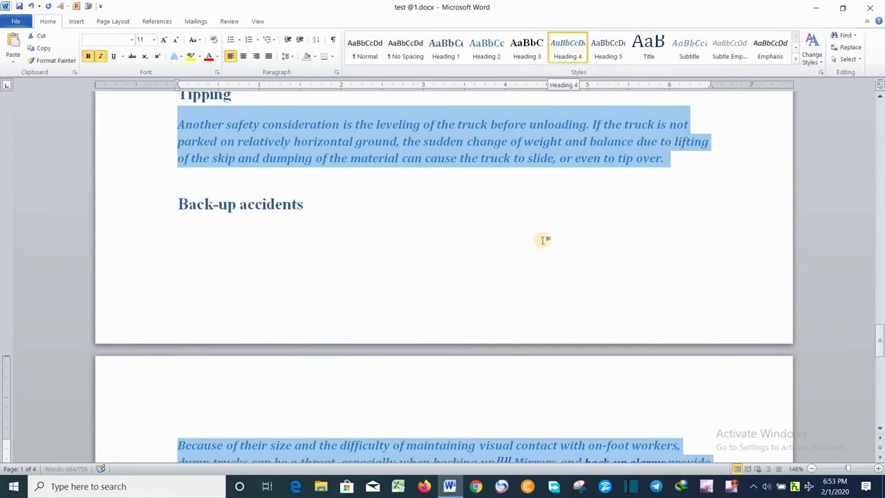
scroll(542, 242, up, 5)
scroll(542, 242, up, 5)
scroll(542, 242, up, 3)
scroll(542, 243, up, 3)
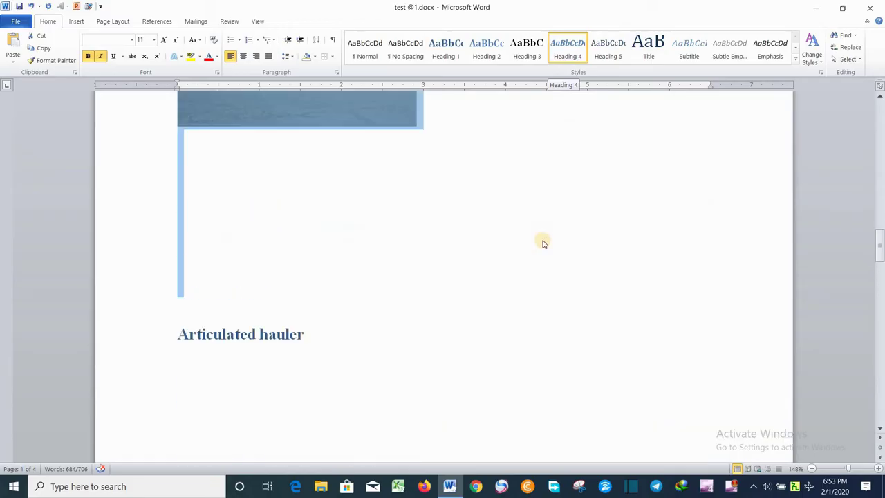
scroll(542, 242, up, 3)
scroll(542, 242, up, 3)
scroll(542, 242, up, 3)
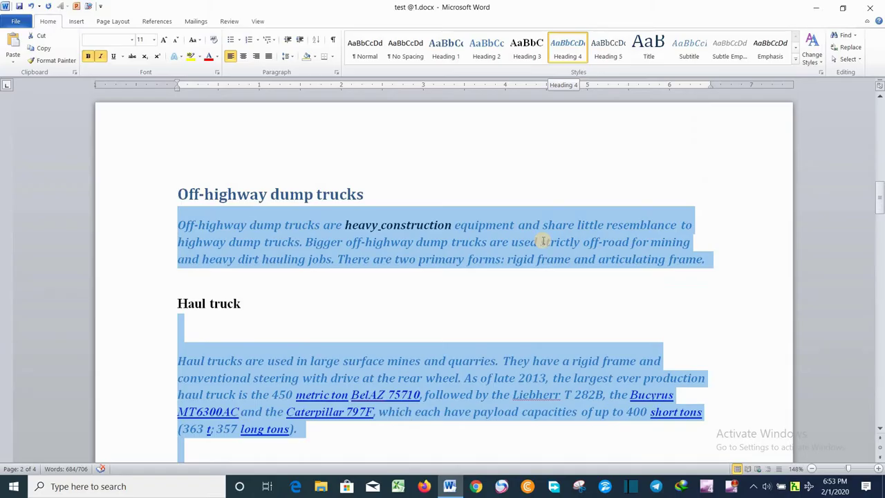
scroll(543, 240, up, 3)
Make the Haul truck line a Heading 1
scroll(543, 240, down, 10)
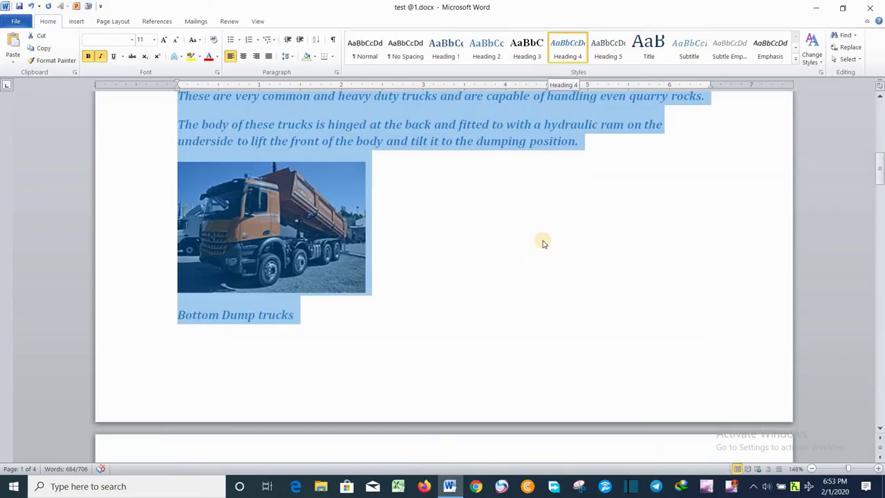
scroll(542, 242, down, 5)
scroll(415, 249, down, 4)
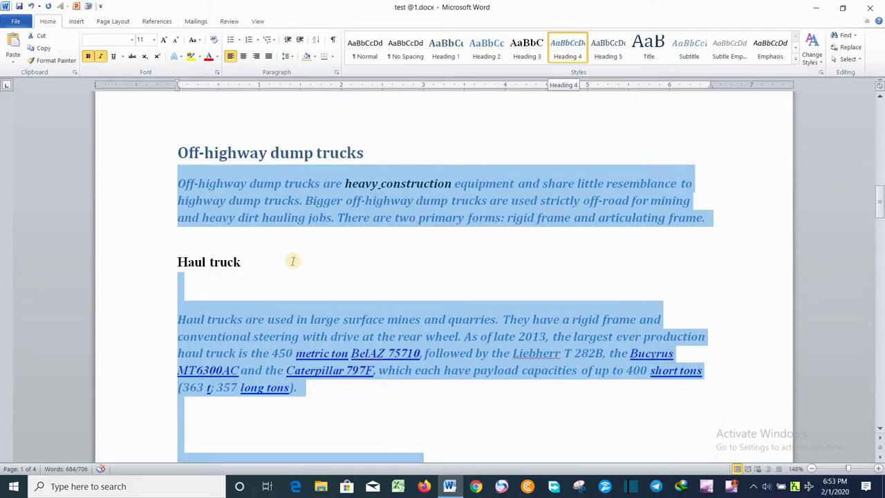
click(276, 261)
click(168, 260)
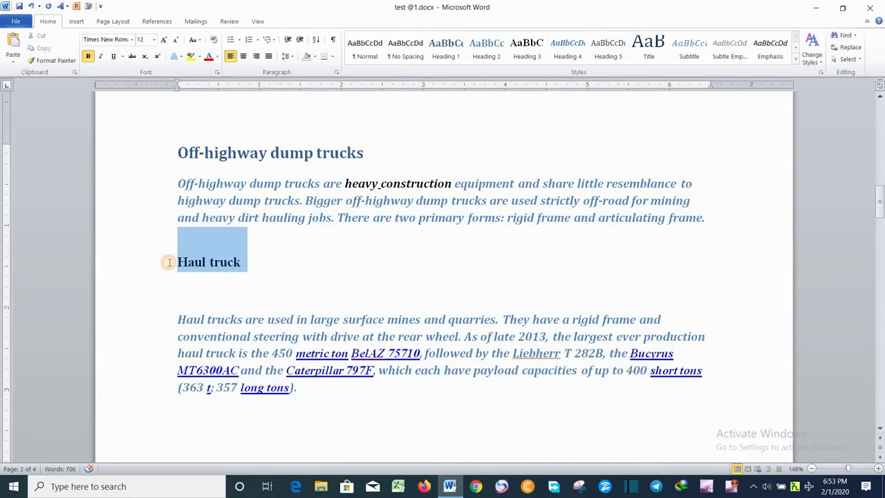
click(446, 49)
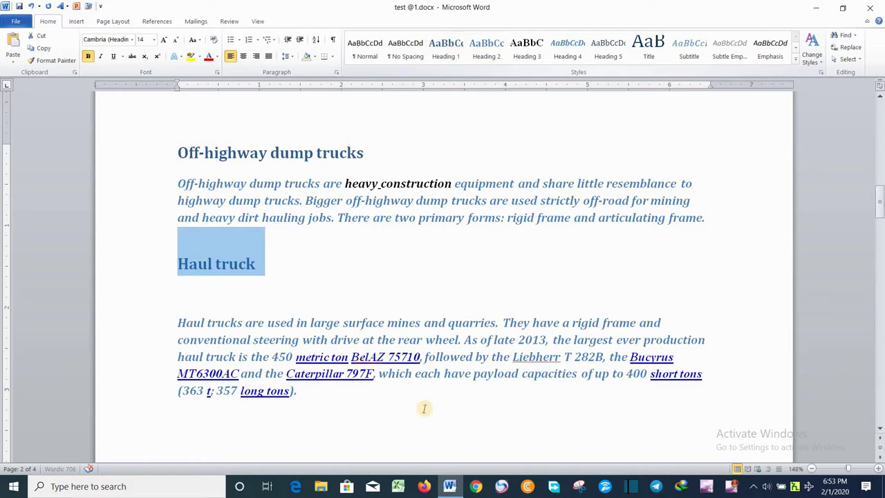
scroll(423, 408, up, 10)
scroll(421, 409, up, 6)
scroll(424, 407, up, 5)
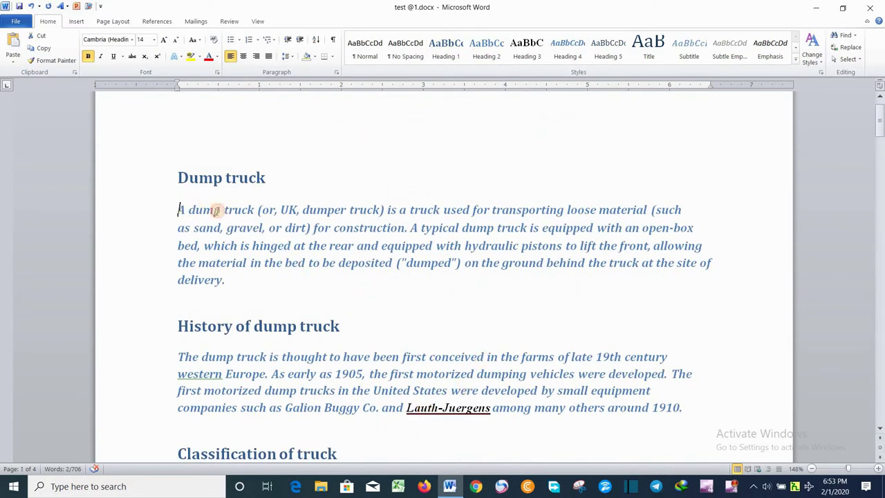
drag(179, 210, 367, 232)
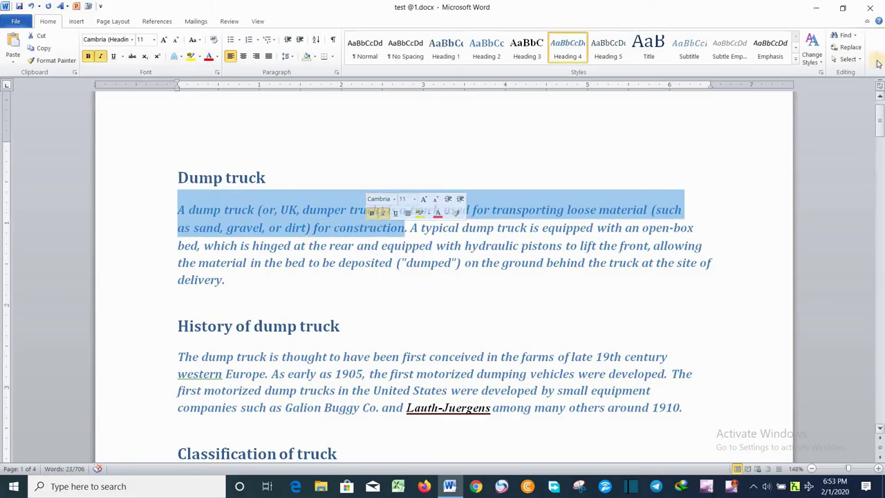
click(842, 61)
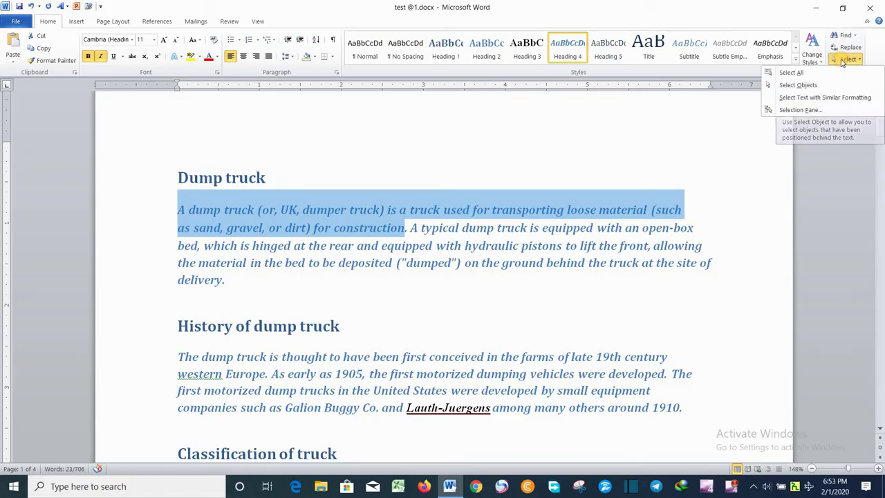
click(813, 100)
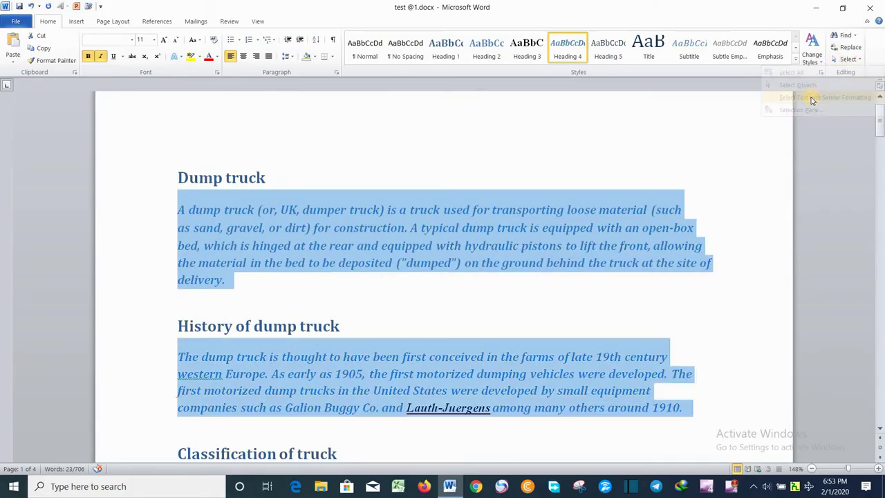
scroll(493, 231, down, 2)
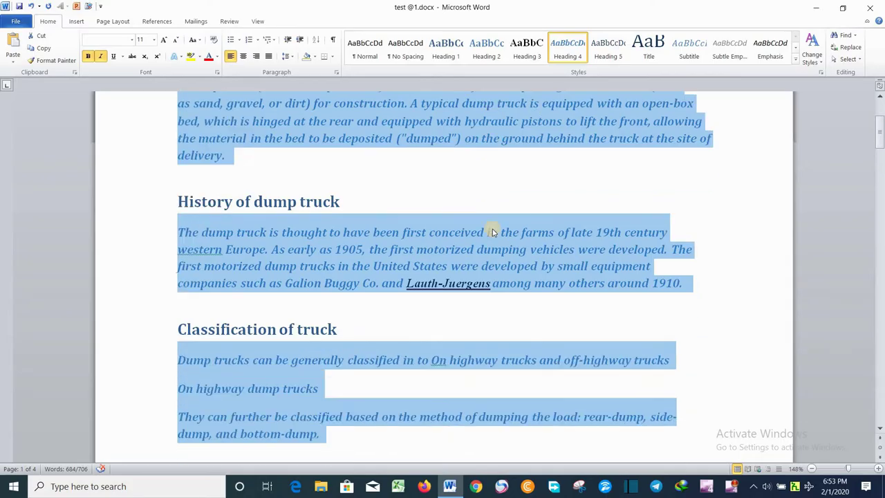
scroll(492, 231, down, 1)
scroll(491, 229, down, 3)
scroll(491, 229, down, 2)
scroll(491, 229, down, 1)
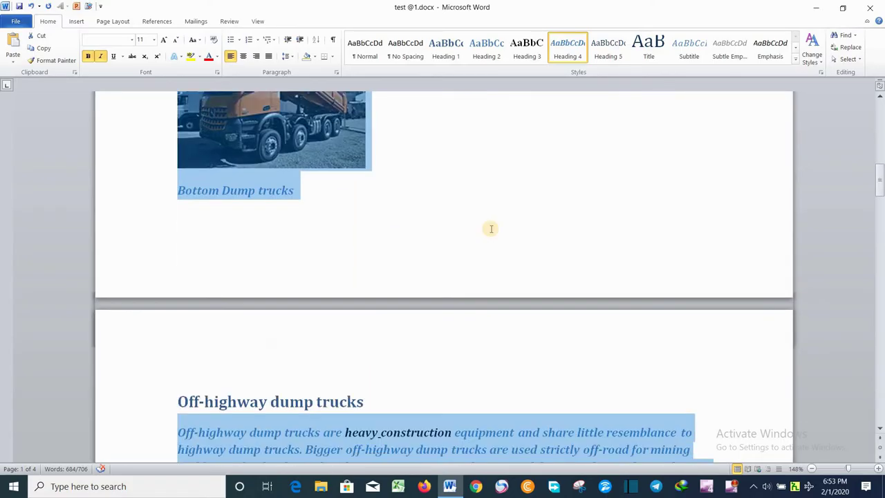
scroll(491, 229, down, 3)
scroll(491, 230, down, 2)
scroll(491, 231, down, 4)
scroll(491, 231, down, 3)
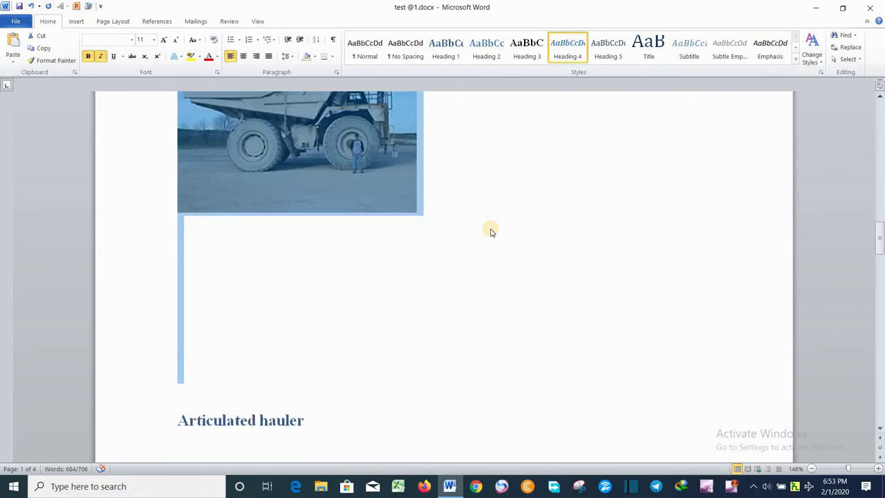
scroll(491, 231, down, 3)
scroll(491, 231, down, 3)
scroll(491, 231, down, 3)
scroll(491, 232, down, 3)
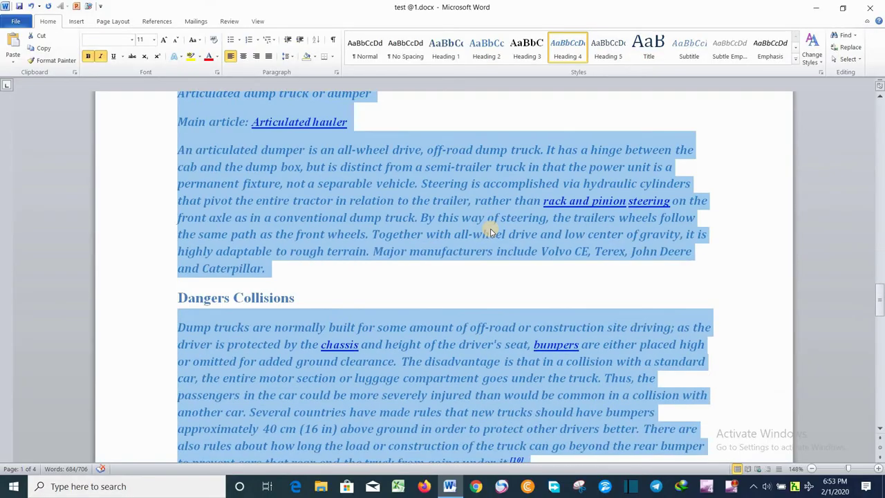
scroll(490, 231, down, 3)
scroll(491, 230, down, 3)
scroll(490, 229, down, 3)
scroll(490, 230, down, 3)
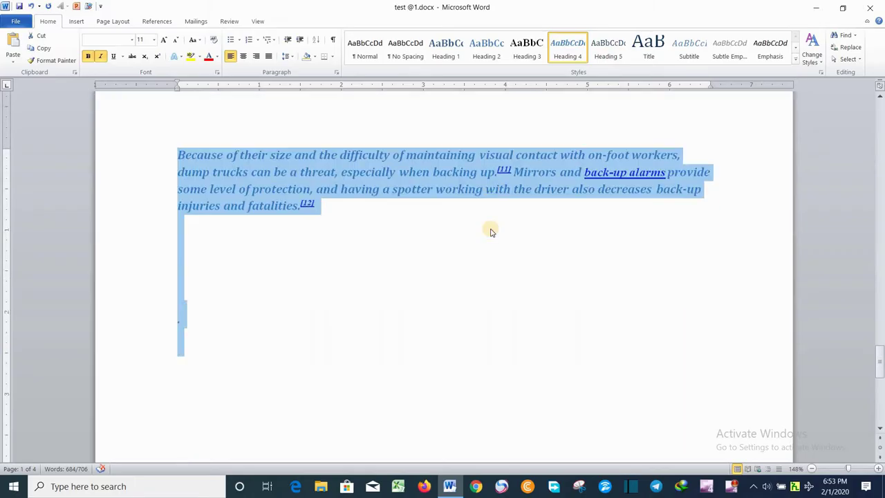
scroll(491, 229, up, 3)
scroll(491, 230, up, 3)
scroll(491, 231, up, 3)
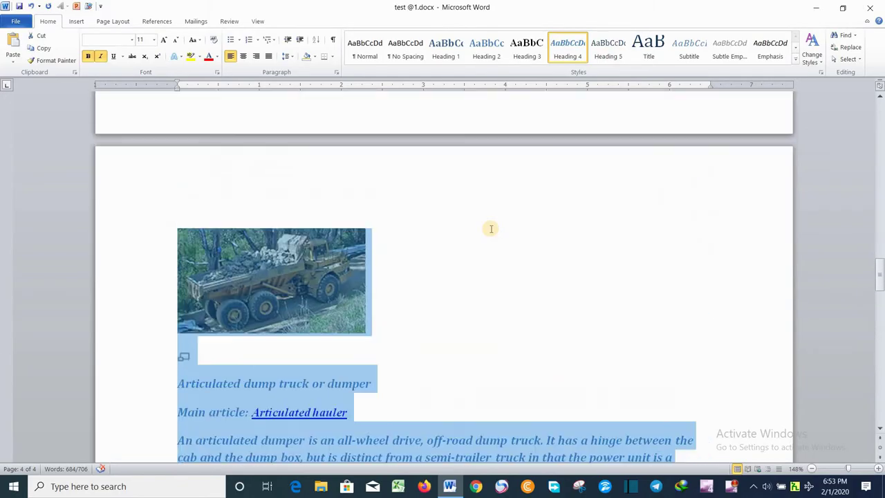
scroll(491, 233, up, 3)
scroll(491, 232, up, 3)
scroll(490, 231, up, 3)
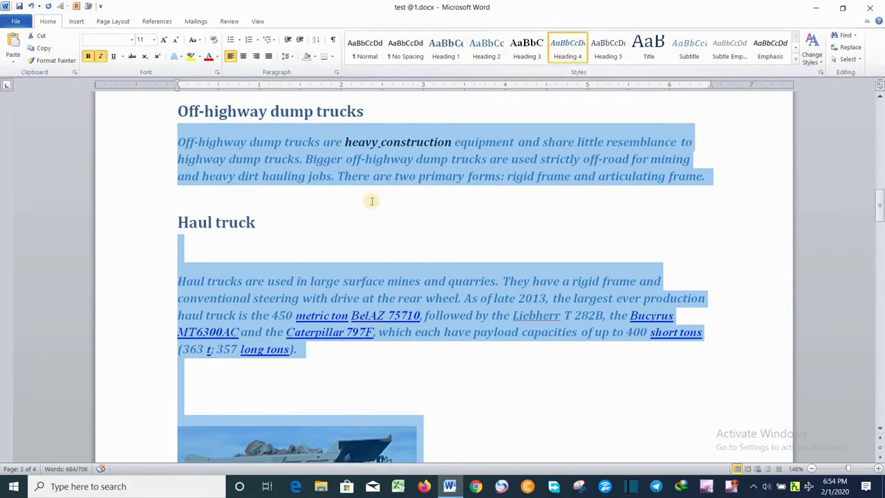
scroll(505, 148, up, 3)
Select every heading formatted like Off-highway dump trucks and scroll through to verify
drag(179, 273, 372, 276)
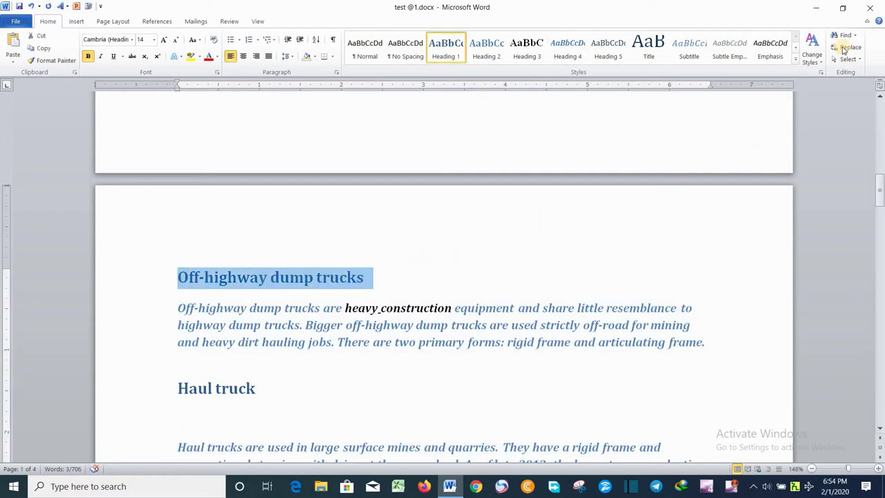
click(843, 61)
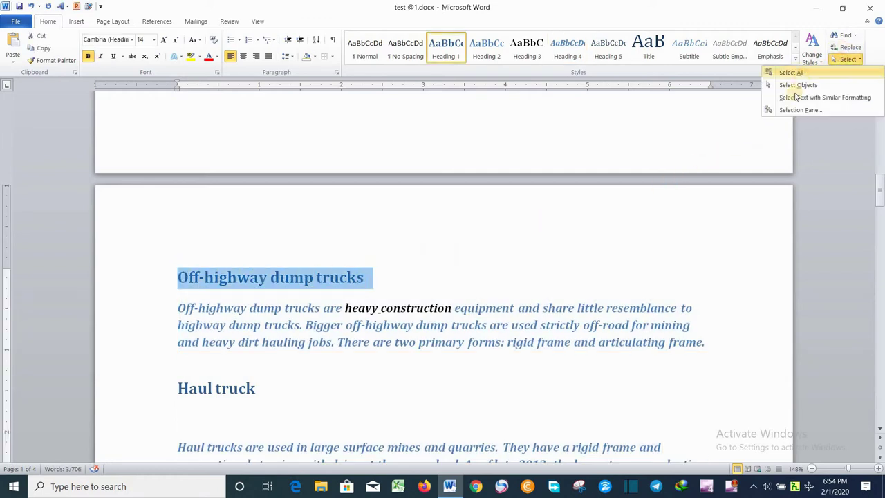
click(793, 101)
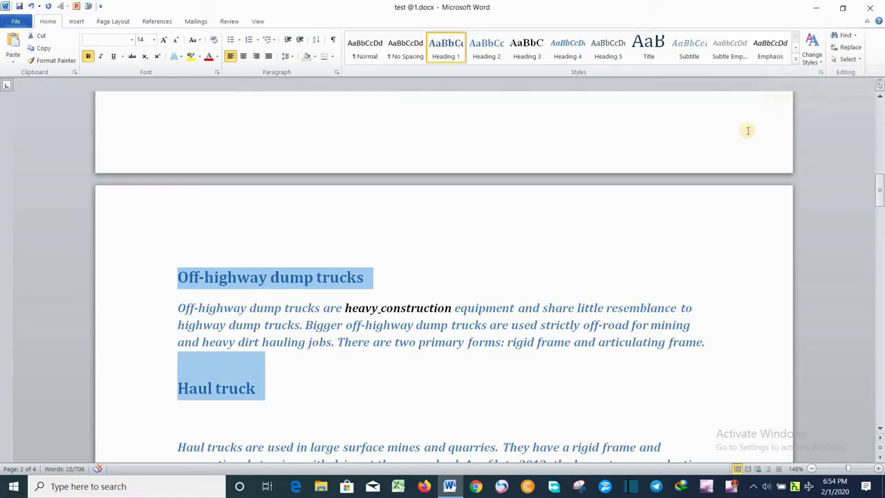
scroll(417, 283, down, 10)
scroll(417, 283, up, 8)
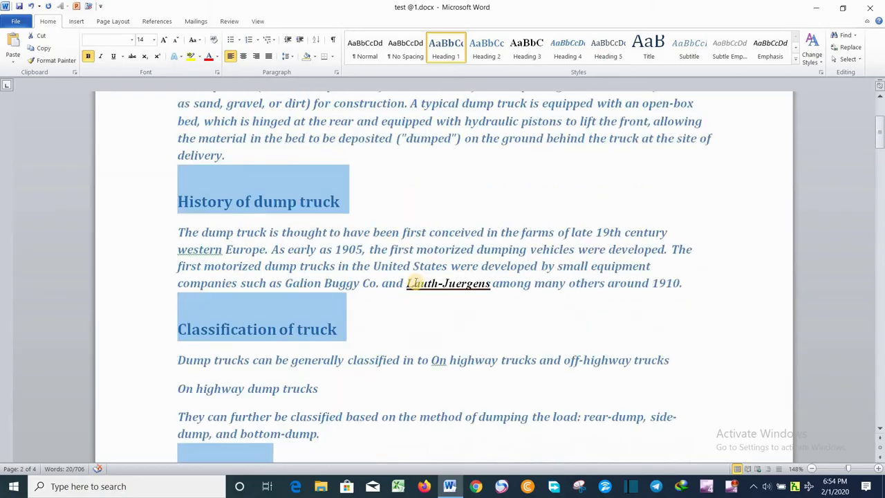
scroll(415, 280, up, 3)
scroll(415, 289, down, 5)
scroll(415, 289, down, 5)
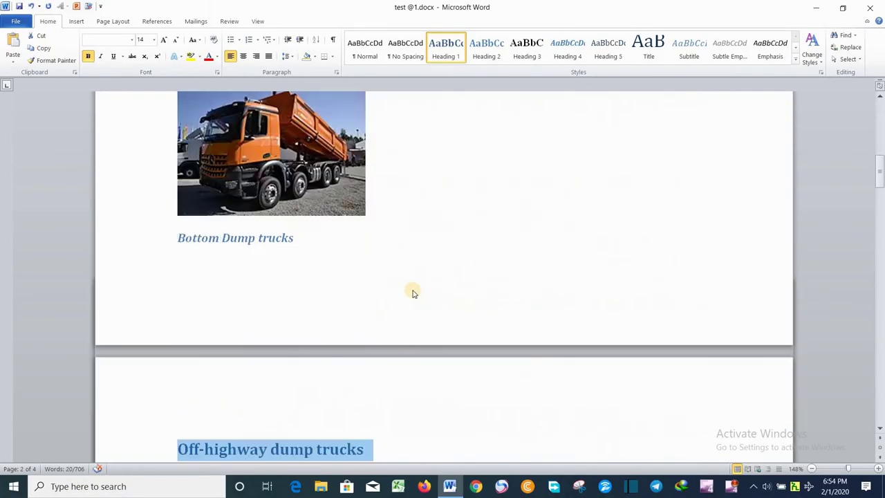
scroll(415, 289, down, 4)
scroll(413, 291, down, 5)
scroll(412, 291, down, 5)
scroll(413, 292, down, 5)
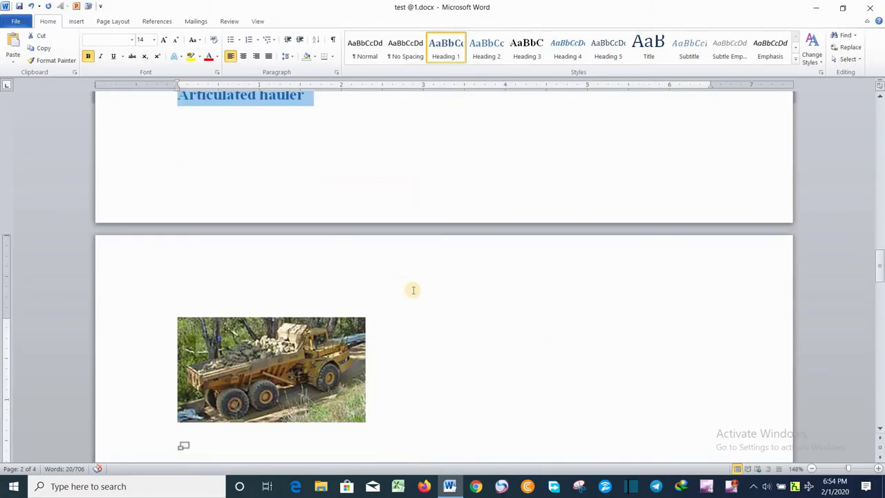
scroll(413, 291, down, 5)
scroll(413, 291, down, 5)
scroll(413, 291, down, 5)
scroll(413, 291, down, 4)
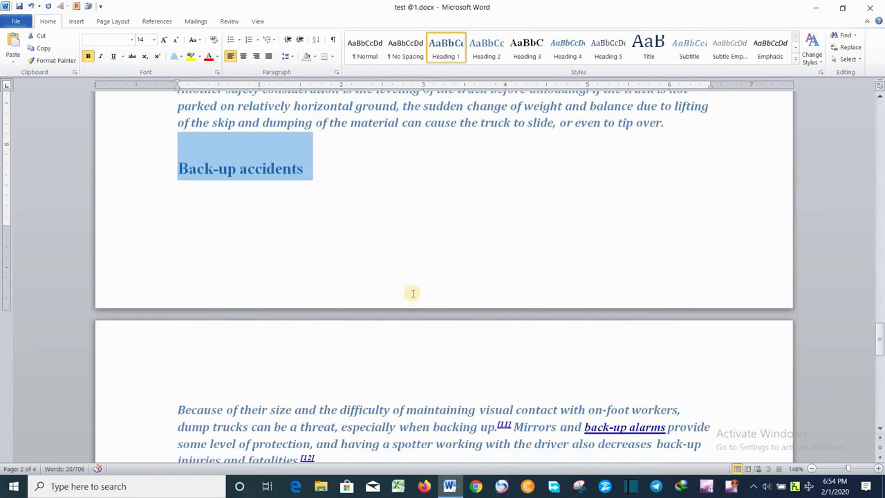
scroll(413, 294, up, 1)
scroll(413, 296, down, 5)
scroll(413, 296, up, 1)
scroll(413, 296, up, 4)
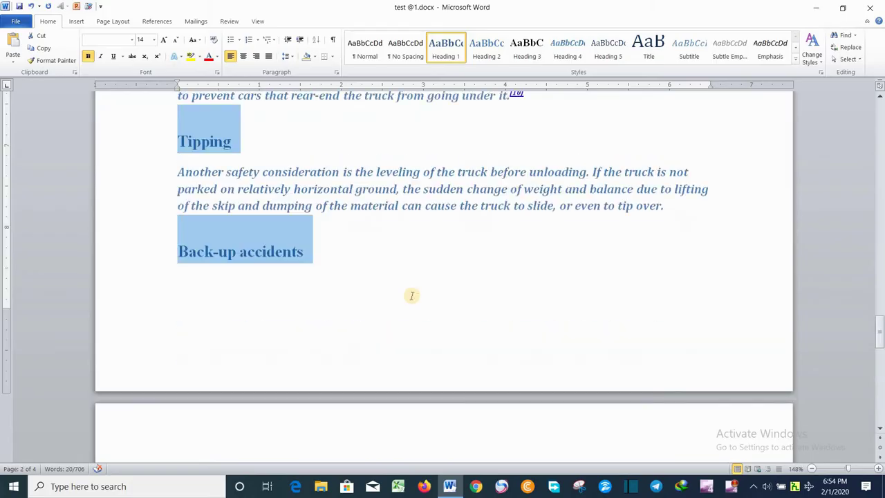
scroll(413, 296, up, 5)
scroll(413, 296, up, 2)
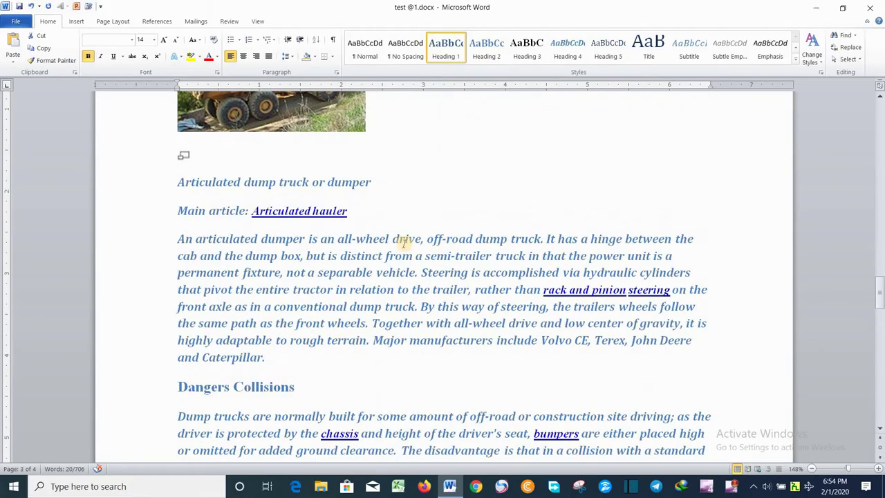
scroll(405, 241, up, 3)
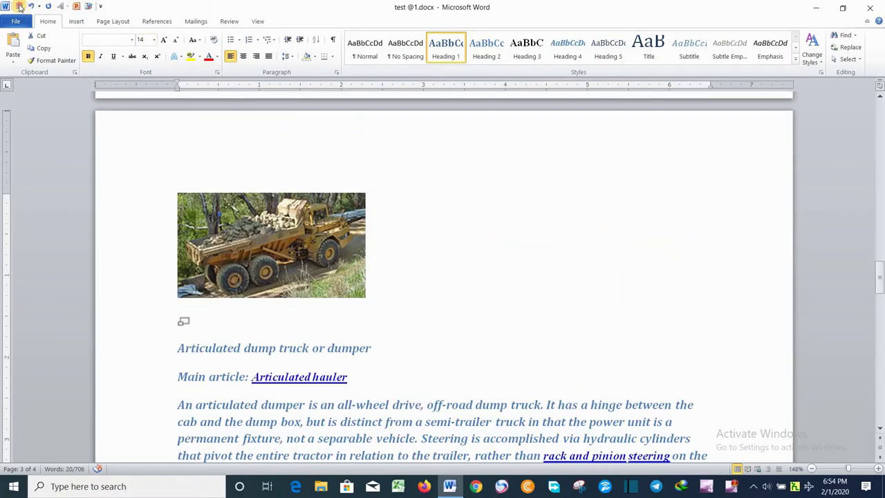
Save the dump truck document
click(20, 6)
scroll(388, 270, up, 4)
scroll(332, 258, up, 3)
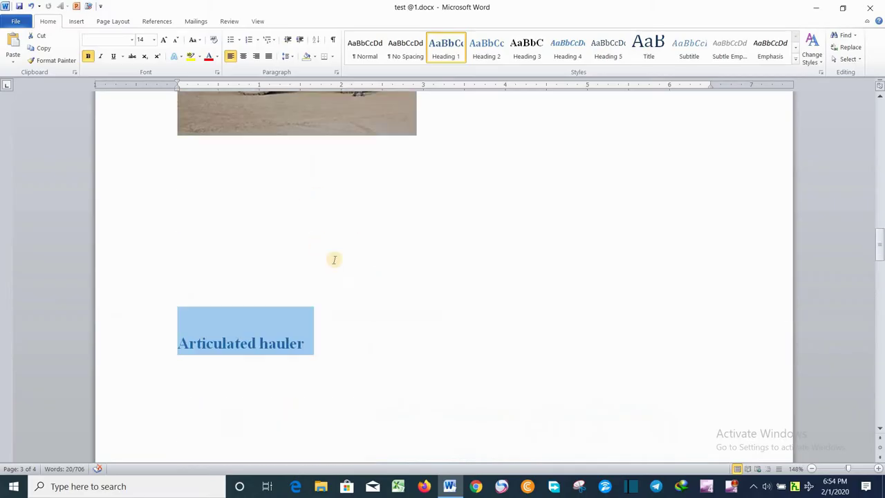
scroll(385, 218, up, 5)
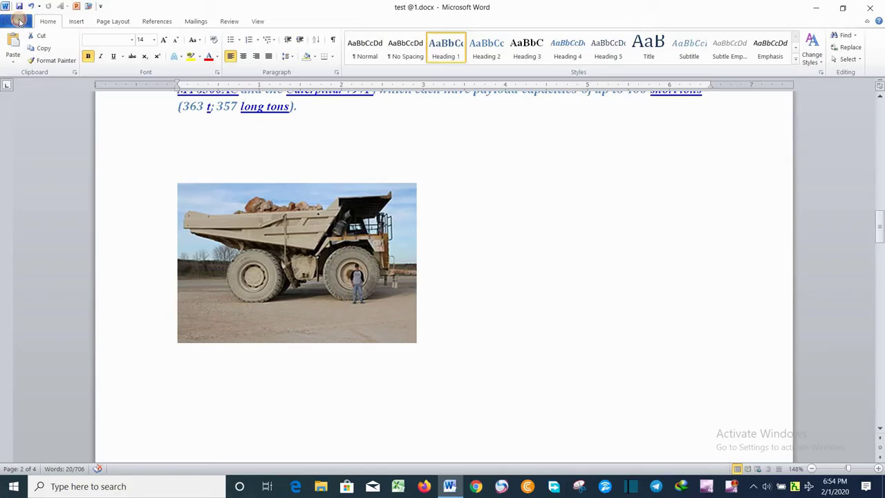
Open the Word Options dialog from the File menu
click(20, 21)
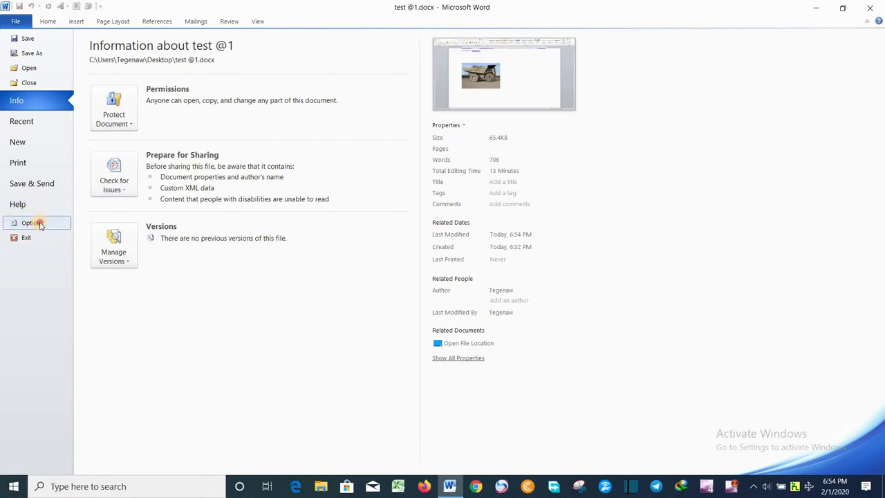
click(32, 223)
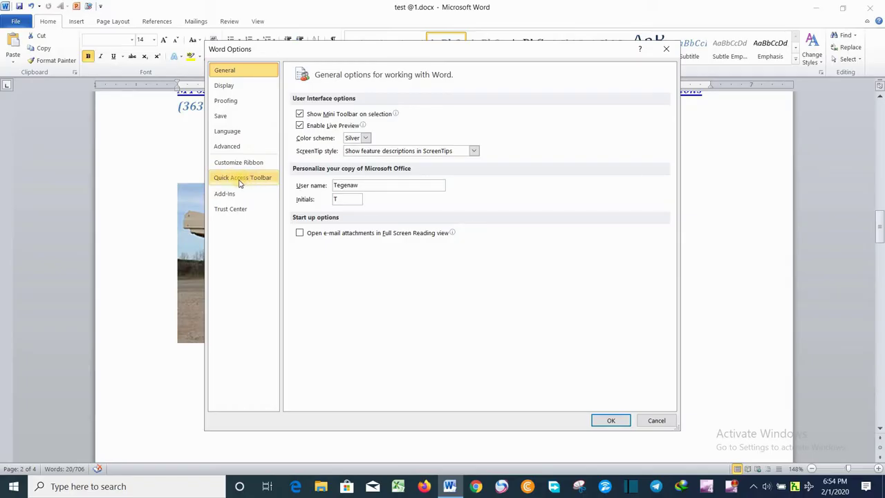
On the Quick Access Toolbar page, set Choose commands from to All Commands
click(240, 180)
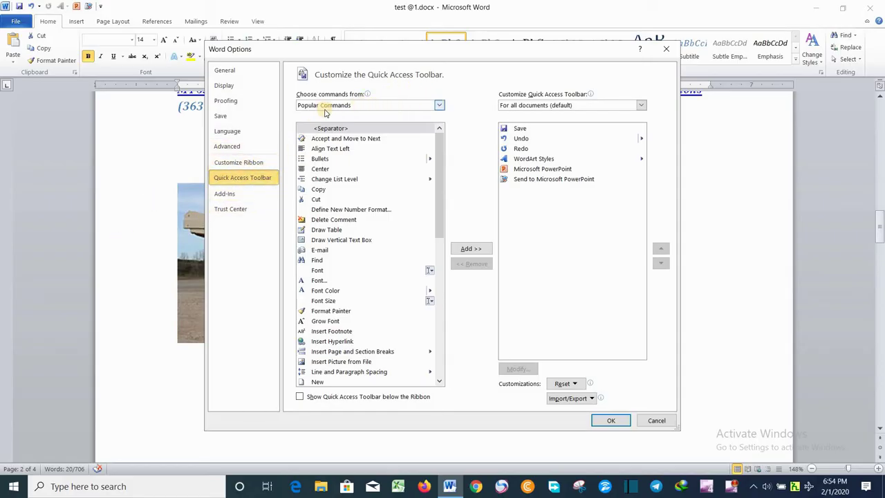
click(440, 106)
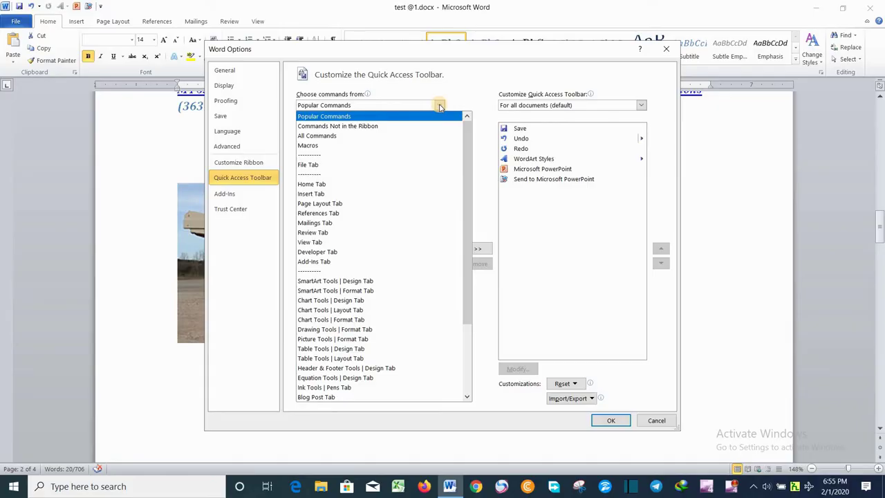
click(440, 104)
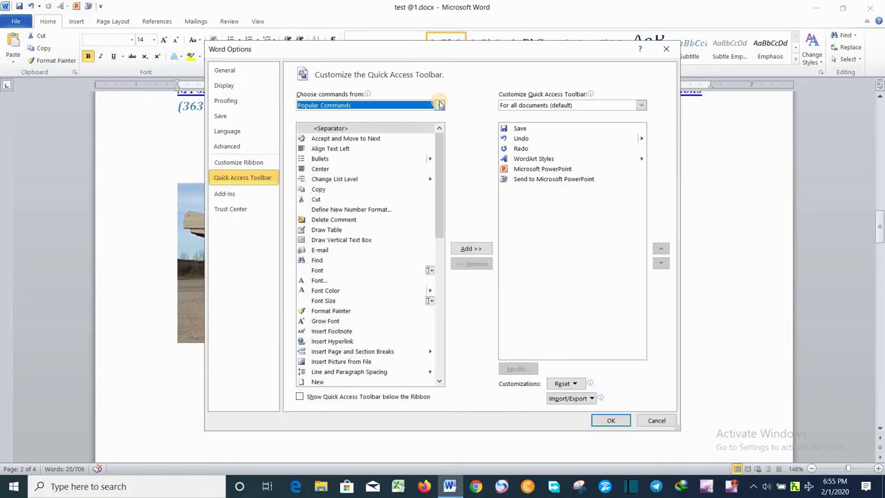
click(440, 104)
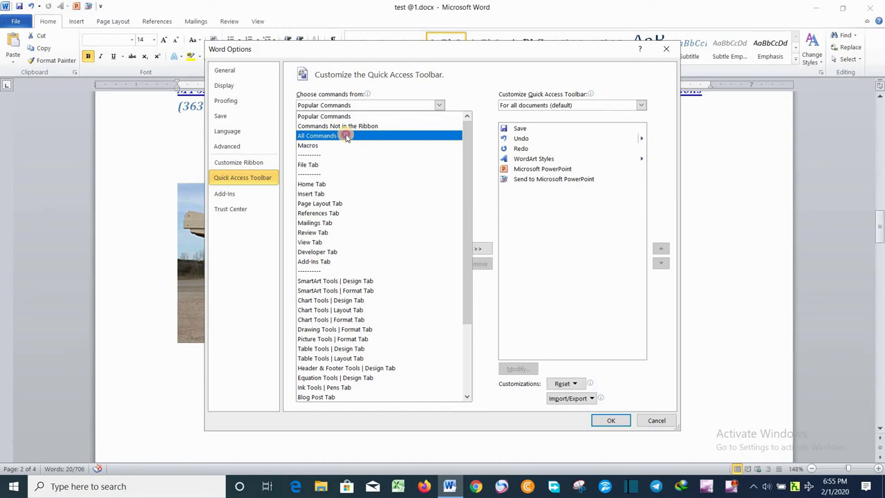
click(347, 137)
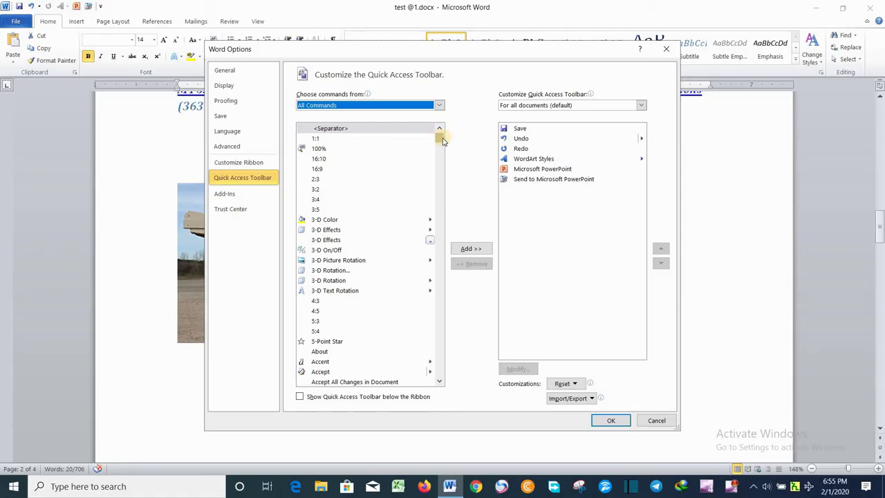
Add Send to Microsoft PowerPoint to the Quick Access Toolbar and dismiss the notice
mouse_move(441, 144)
mouse_down()
mouse_move(445, 233)
mouse_move(429, 283)
mouse_move(436, 316)
mouse_up()
scroll(385, 251, up, 7)
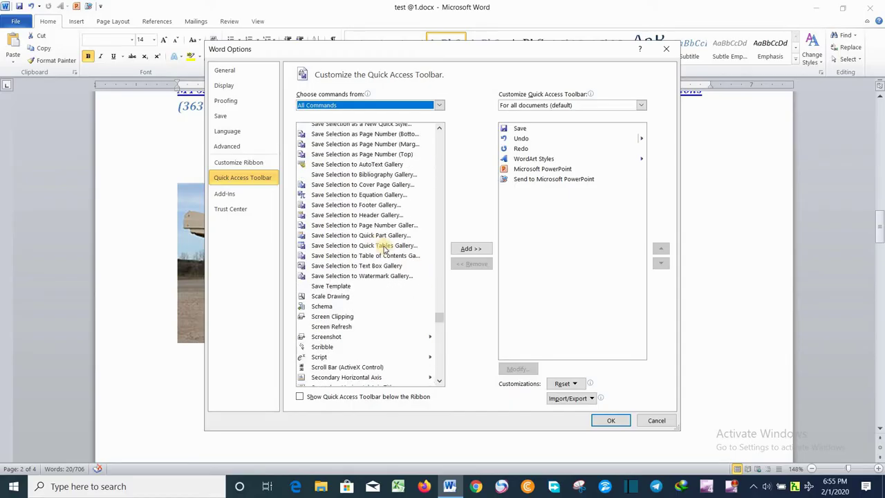
scroll(357, 207, down, 3)
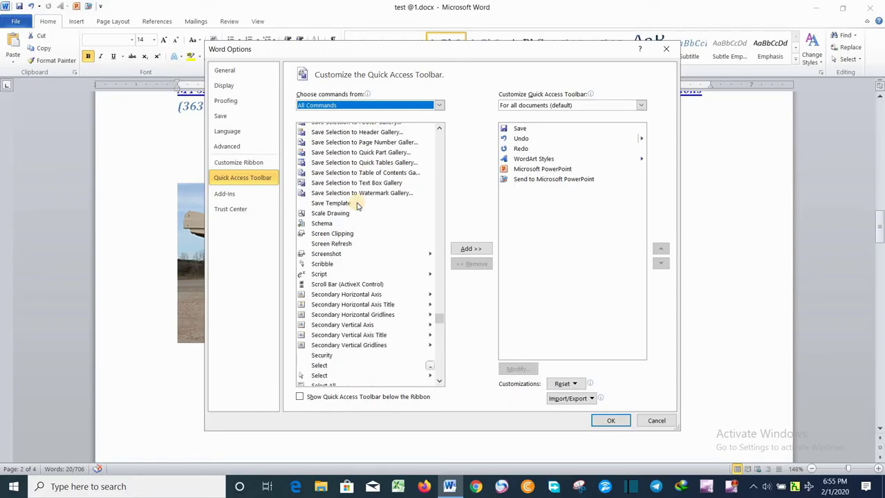
scroll(358, 206, down, 3)
scroll(358, 207, down, 3)
scroll(357, 207, down, 3)
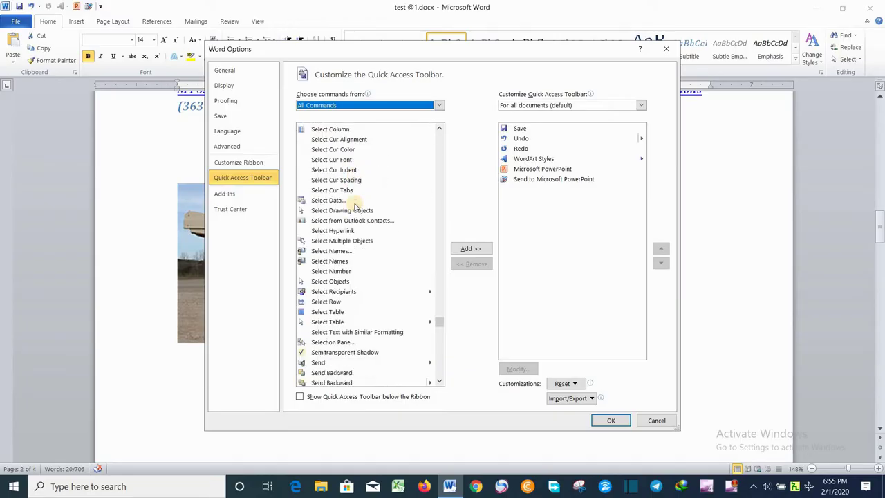
scroll(356, 207, down, 2)
scroll(355, 207, down, 4)
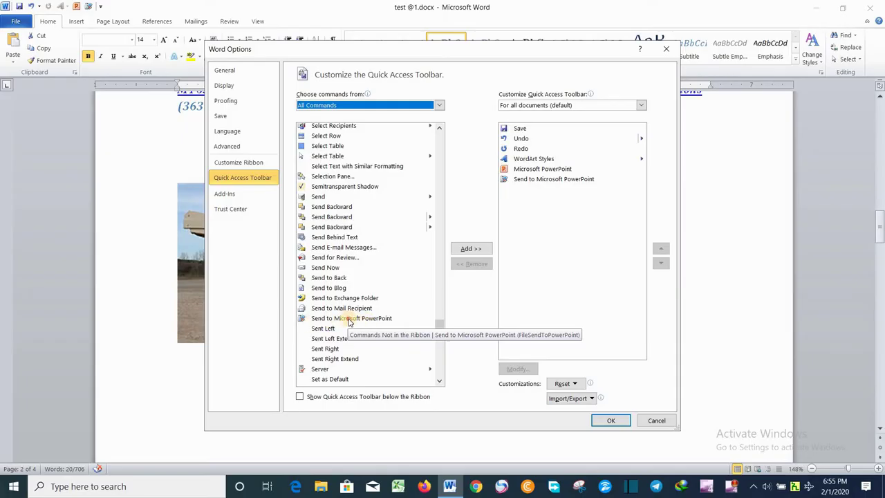
click(350, 320)
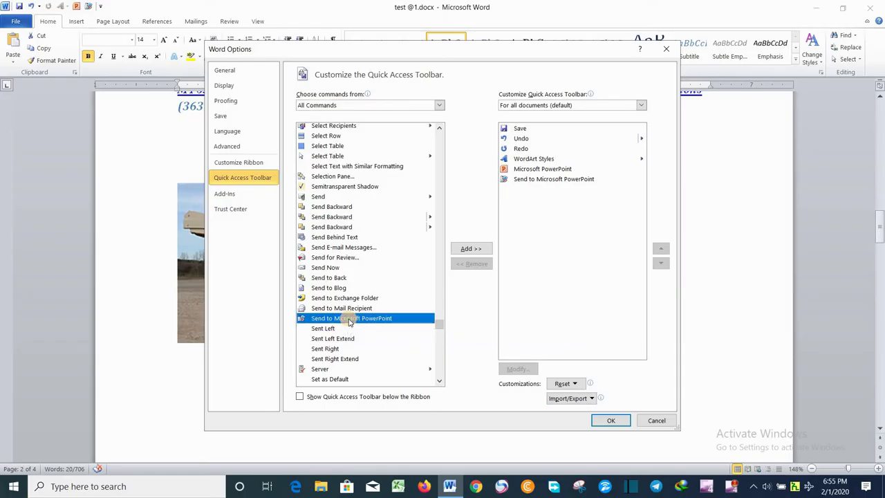
click(465, 251)
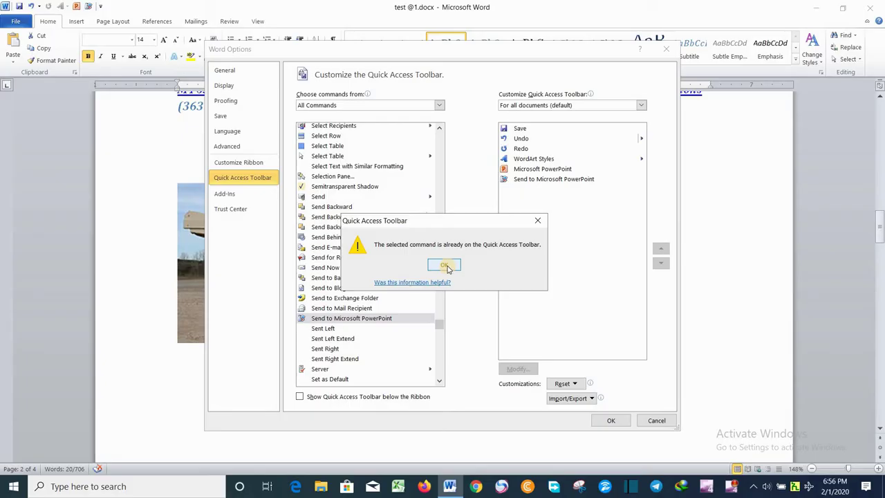
click(446, 266)
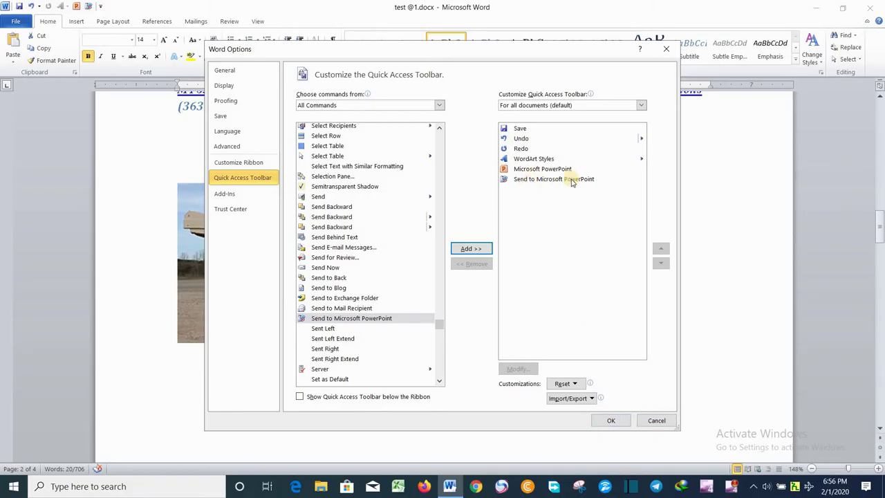
Close the Word settings and send the Dump truck outline to PowerPoint as Presentation1
click(611, 422)
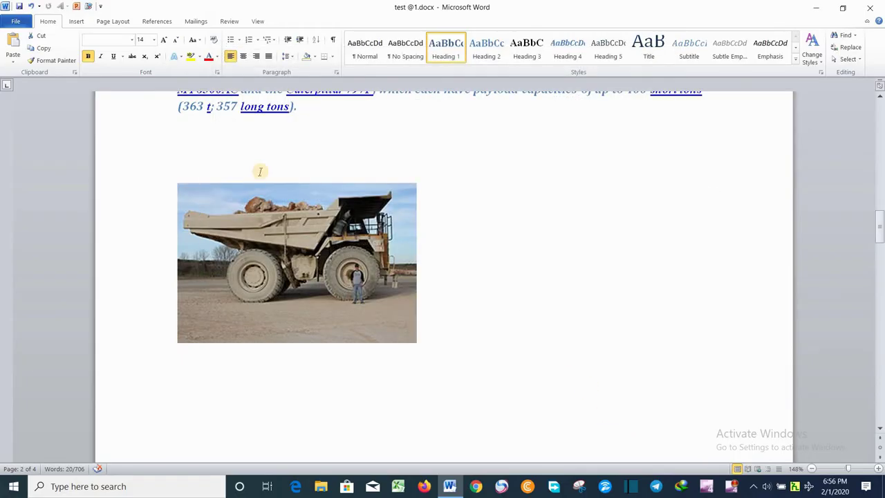
scroll(171, 107, up, 3)
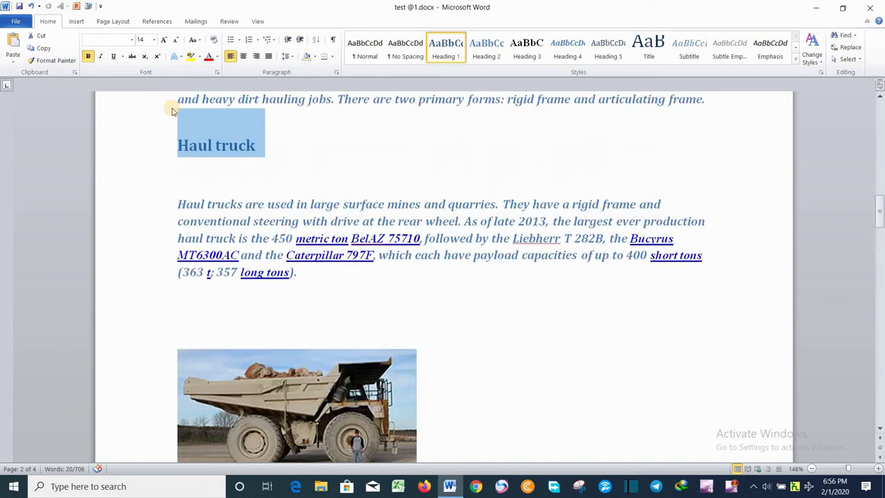
scroll(171, 108, up, 3)
scroll(171, 108, up, 3)
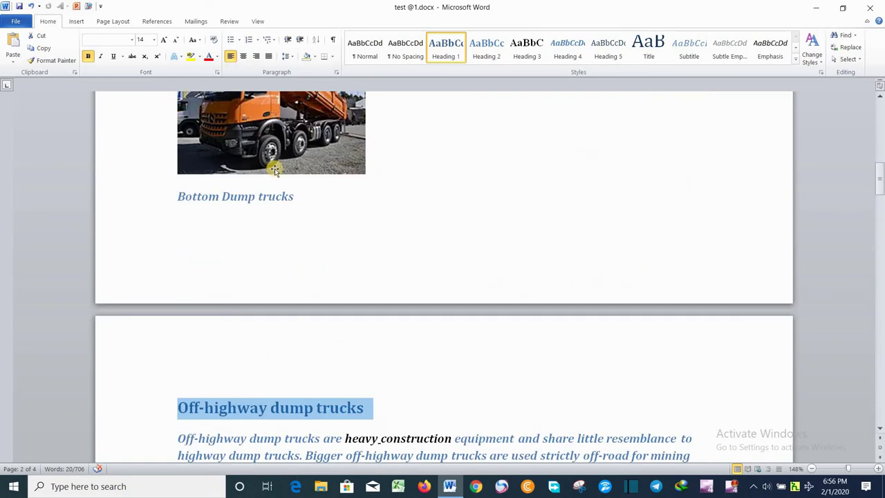
scroll(271, 168, up, 2)
scroll(274, 168, up, 1)
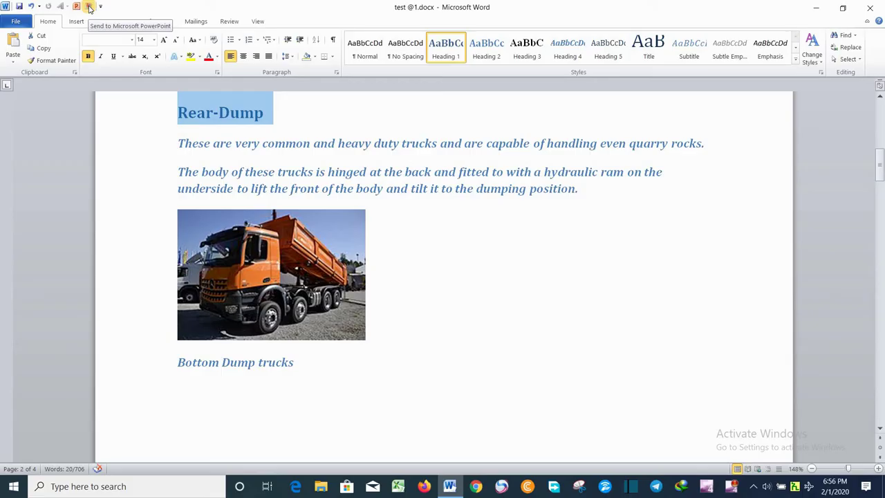
click(89, 9)
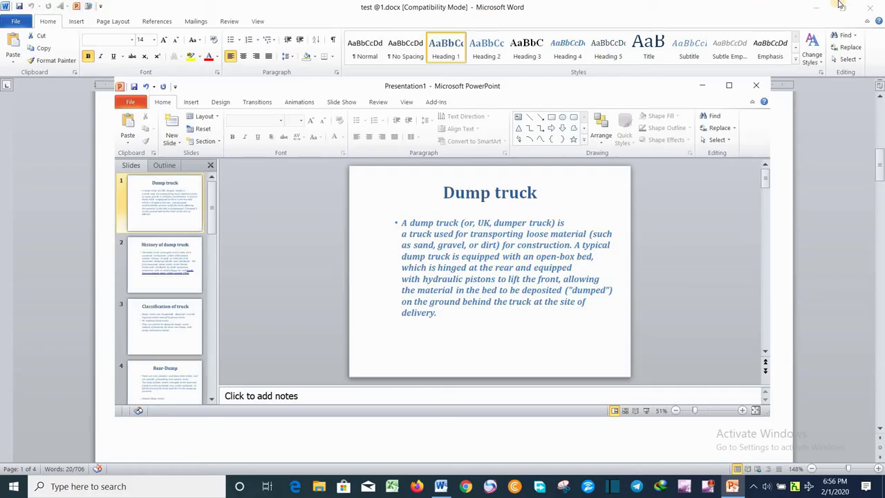
Minimize Word and maximize the PowerPoint window holding the new presentation
click(818, 8)
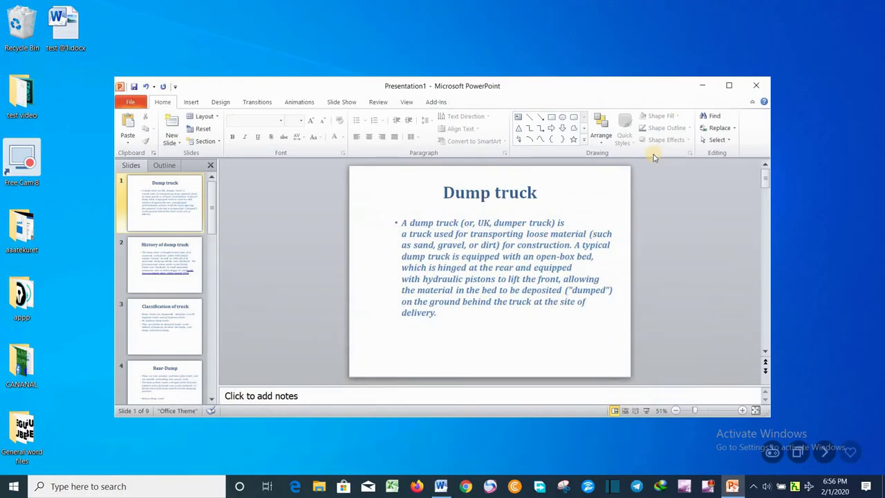
click(729, 85)
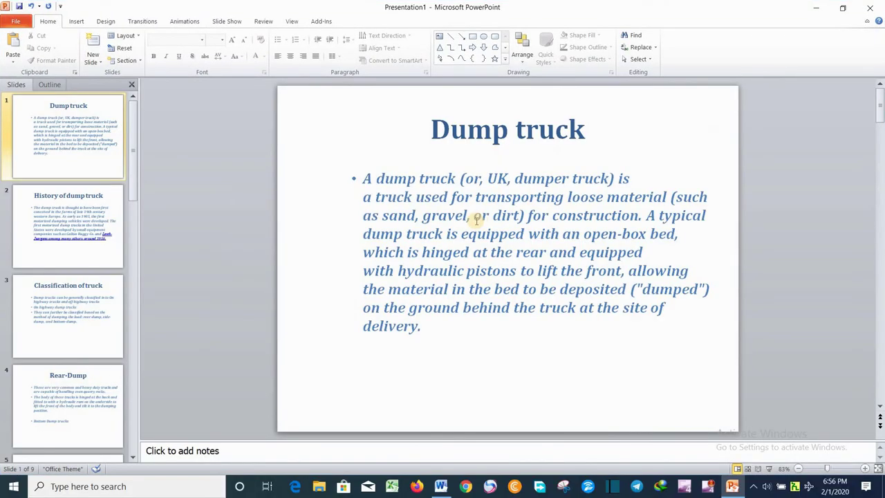
scroll(430, 221, down, 3)
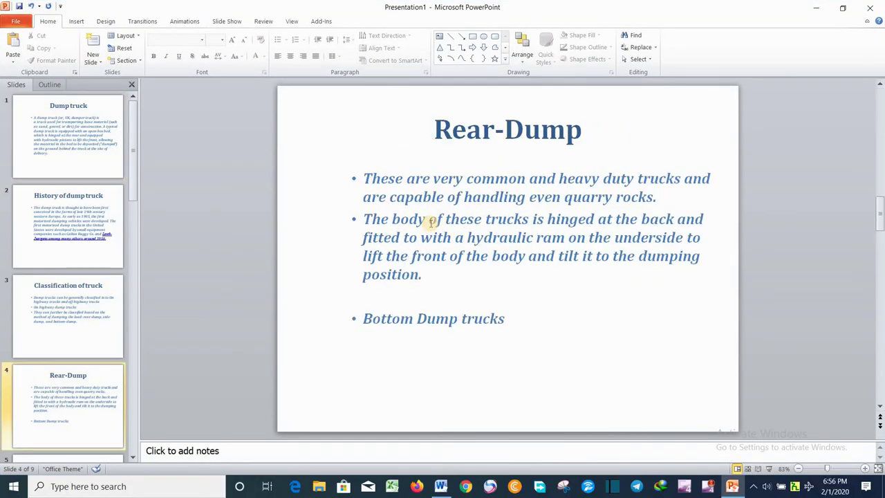
scroll(430, 221, down, 1)
scroll(430, 221, up, 2)
scroll(430, 223, up, 2)
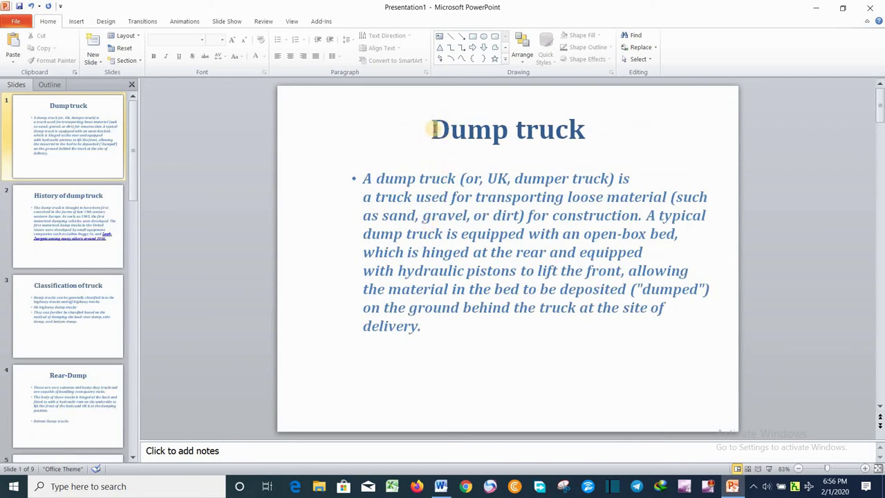
Review all nine slides from Dump truck through Back-up accidents, then return to slide 1
scroll(434, 130, down, 2)
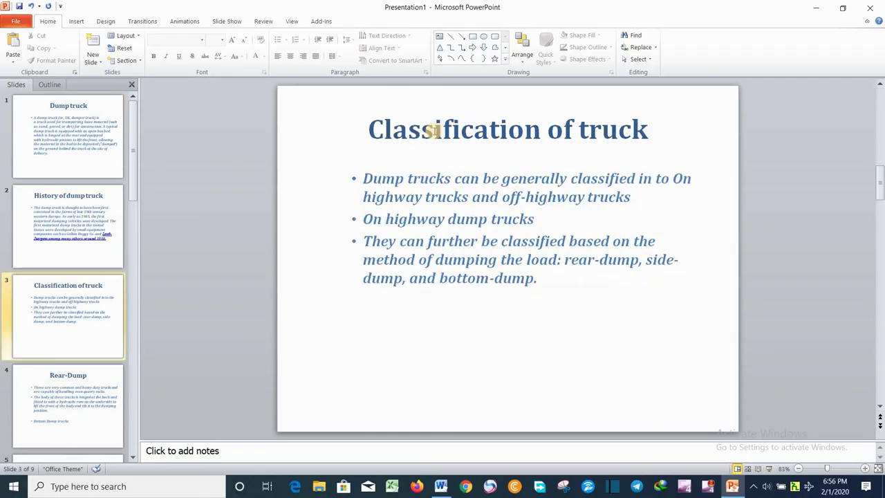
scroll(435, 130, down, 3)
scroll(435, 131, down, 1)
scroll(434, 131, down, 1)
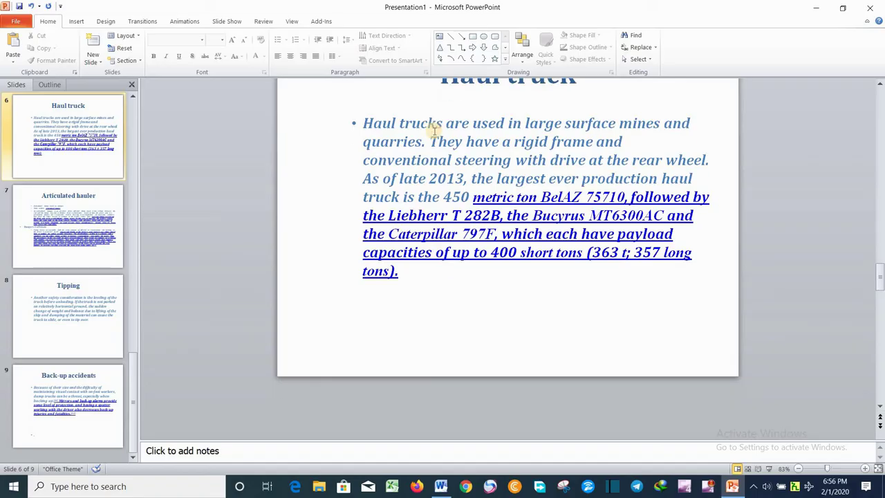
scroll(435, 132, down, 1)
scroll(434, 131, down, 2)
scroll(434, 131, down, 2)
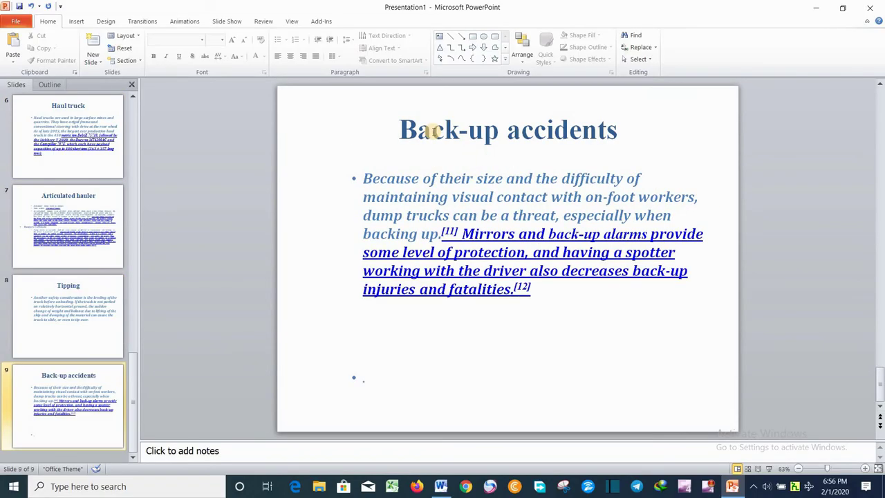
scroll(431, 141, up, 2)
scroll(387, 152, up, 4)
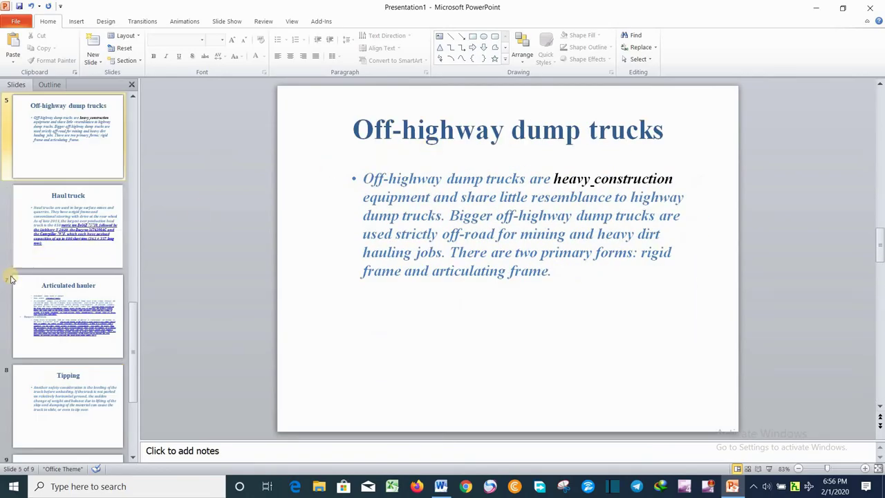
scroll(33, 279, down, 1)
scroll(322, 257, up, 3)
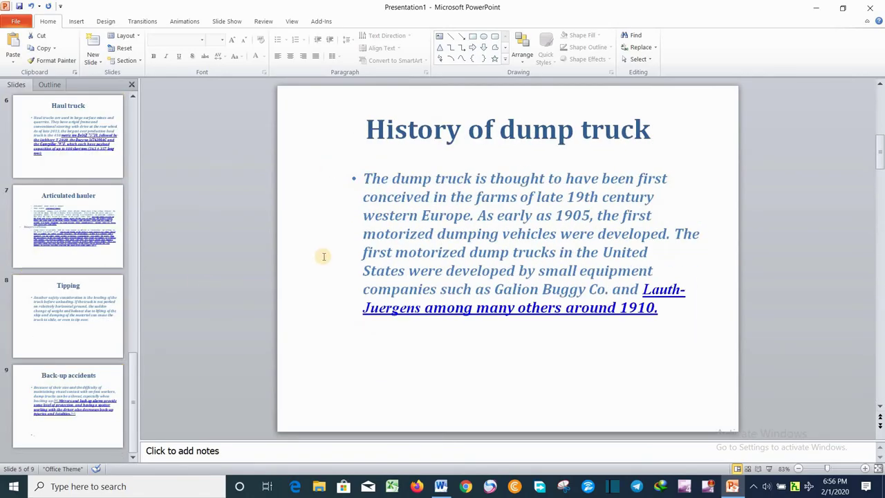
scroll(323, 257, up, 1)
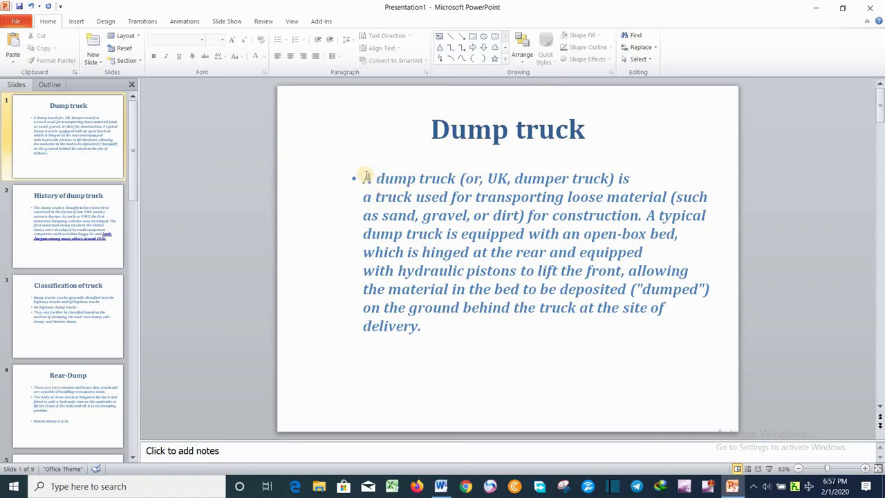
Make the first slide's body text red
mouse_move(364, 177)
mouse_down()
mouse_move(561, 327)
mouse_move(361, 176)
mouse_up()
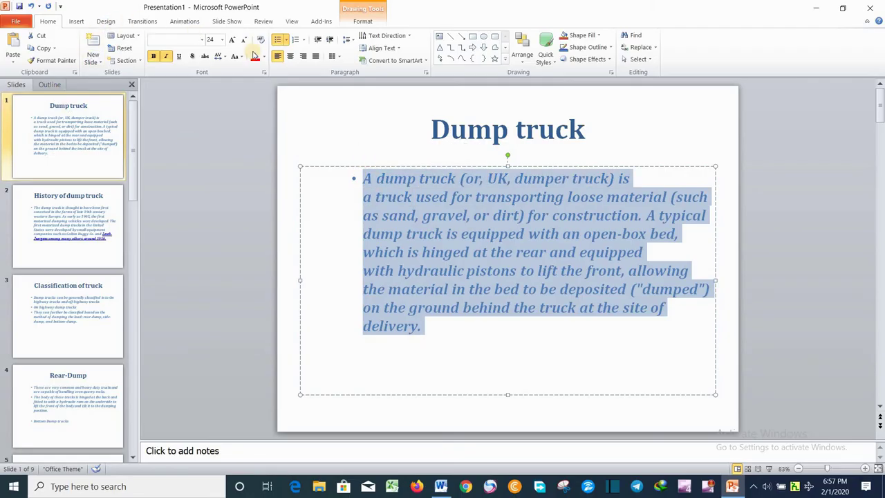
click(255, 58)
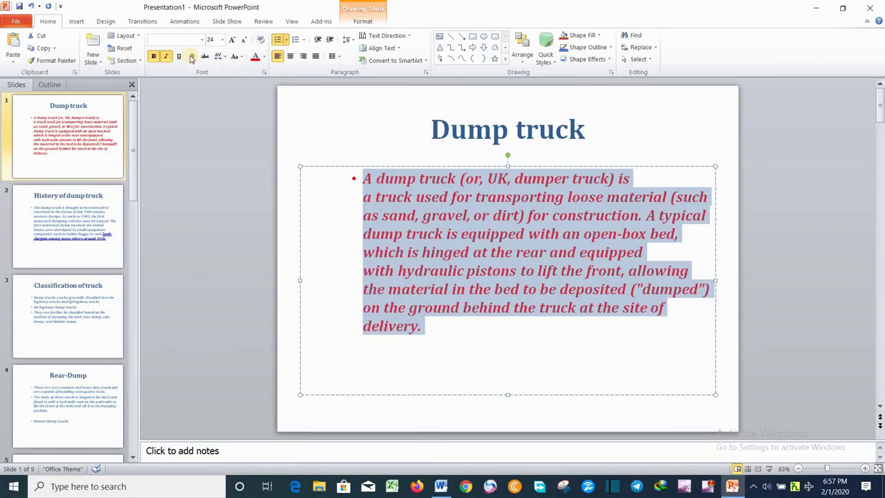
click(80, 22)
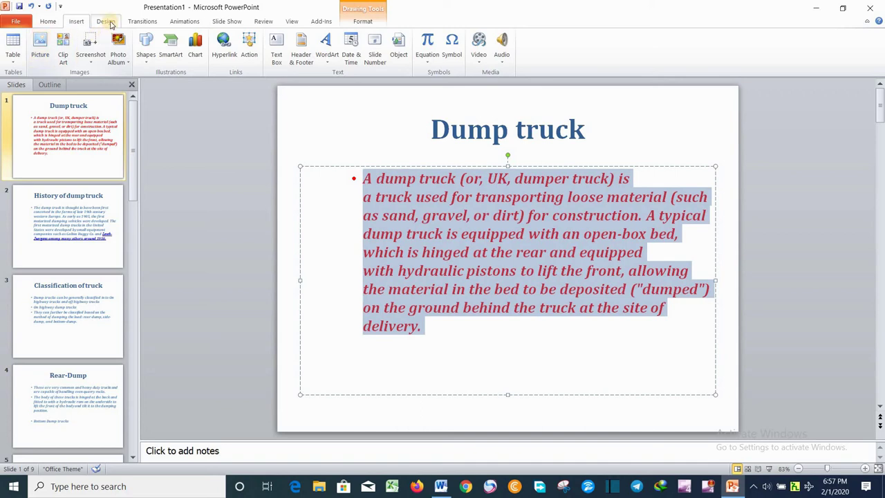
Try the Angles, Clarity and other themes, then apply Concourse to all nine slides
click(106, 21)
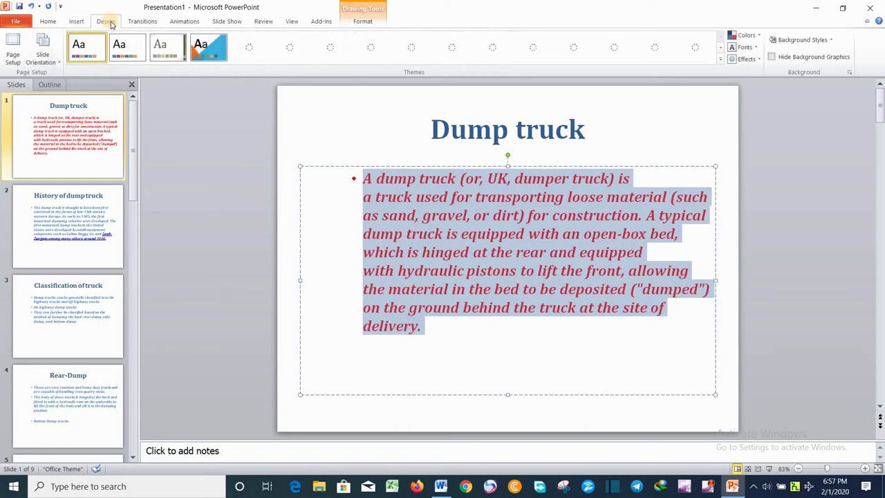
click(211, 49)
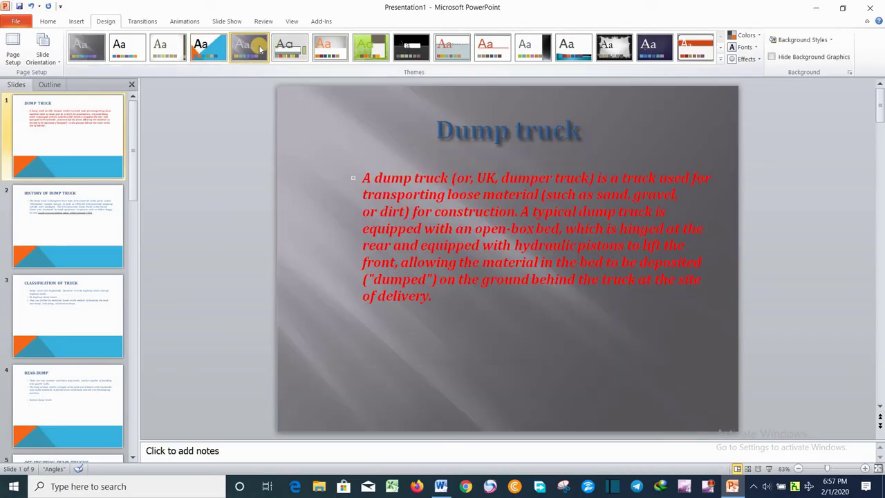
click(260, 48)
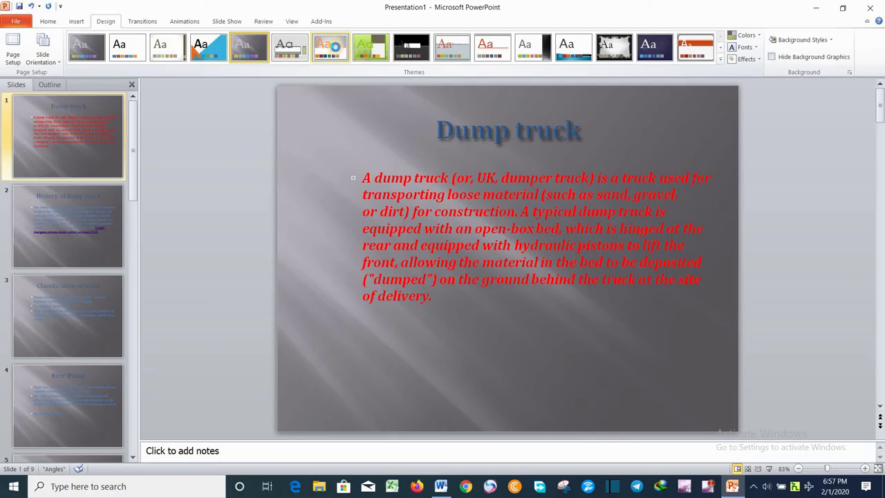
click(332, 47)
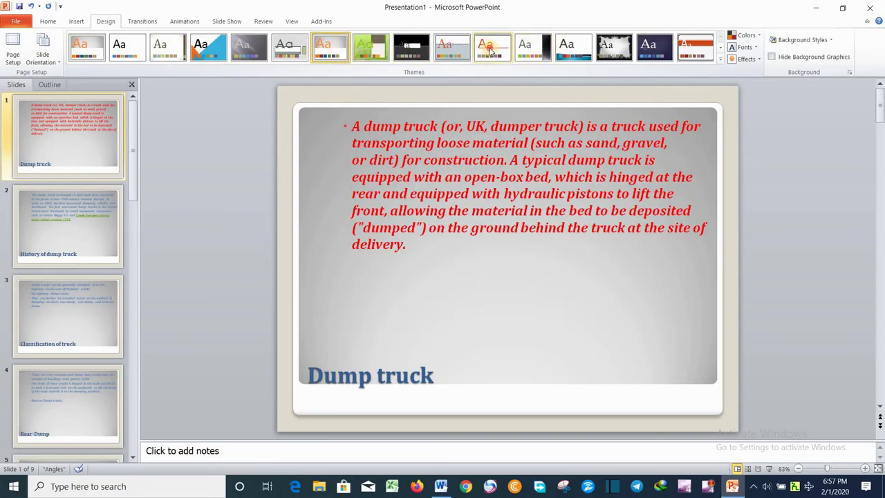
click(489, 50)
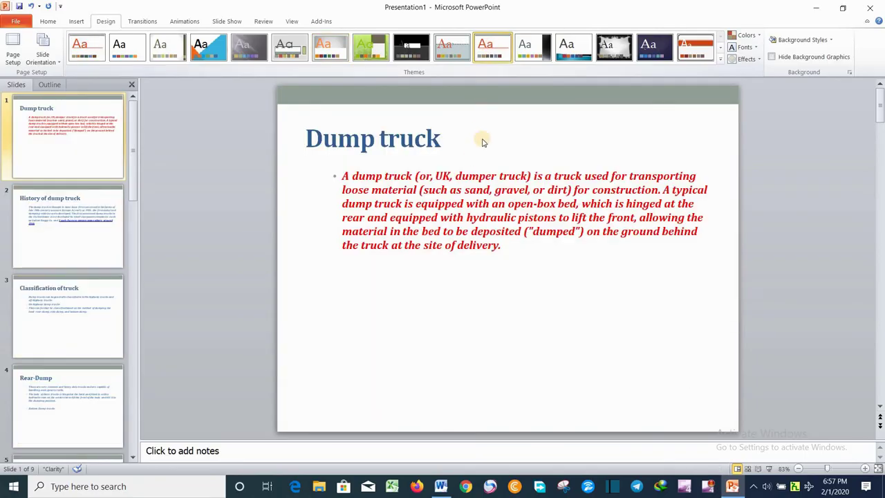
click(577, 45)
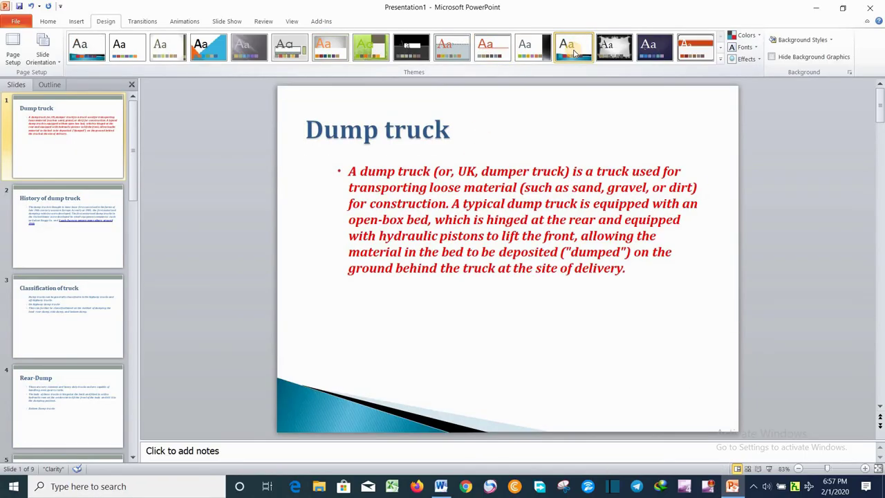
scroll(484, 209, down, 3)
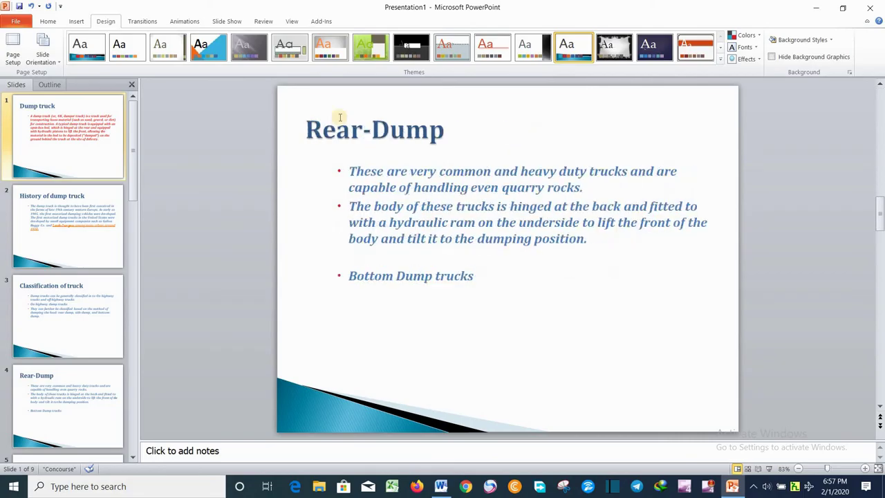
scroll(599, 158, down, 2)
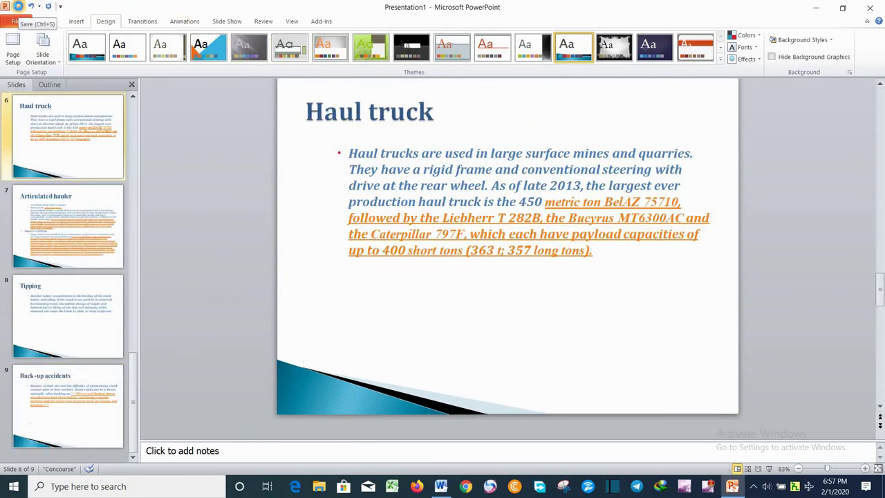
Save the presentation to the Desktop as Dump truck.pptx and close PowerPoint
click(19, 6)
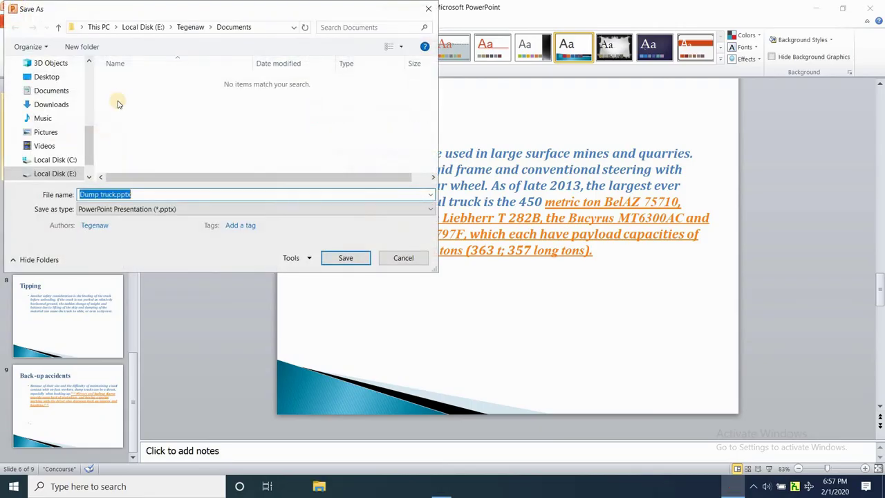
click(47, 76)
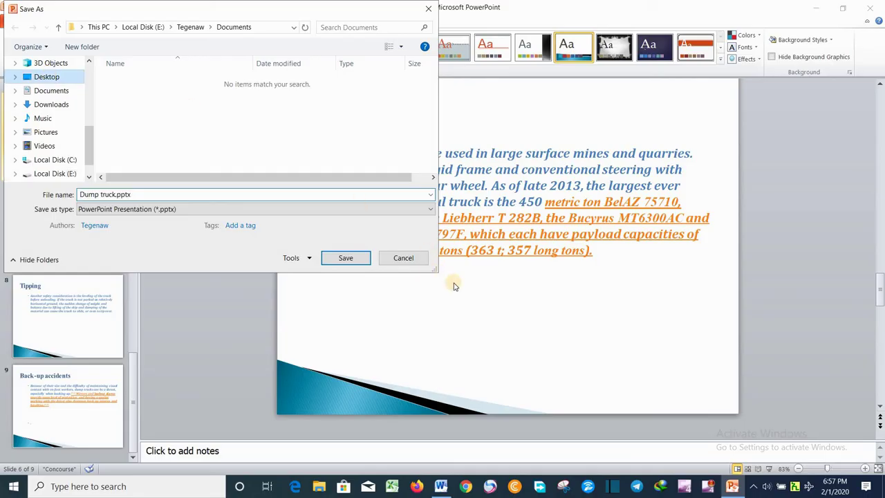
click(341, 259)
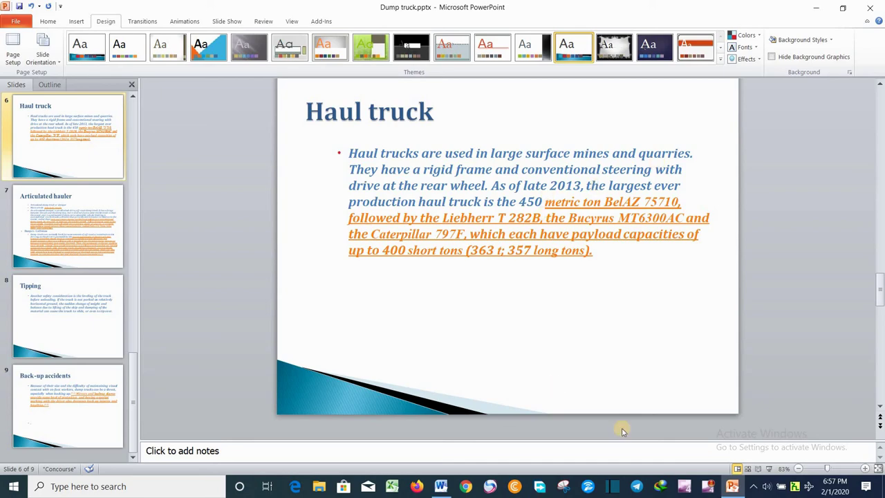
click(875, 8)
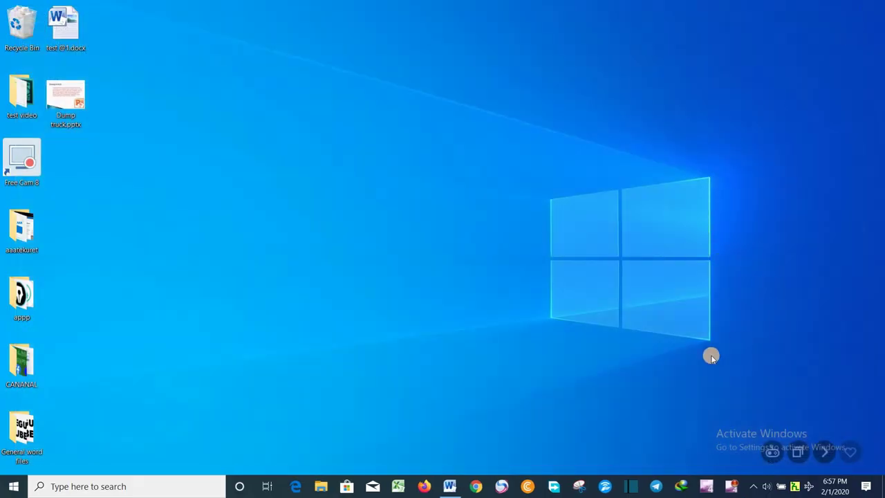